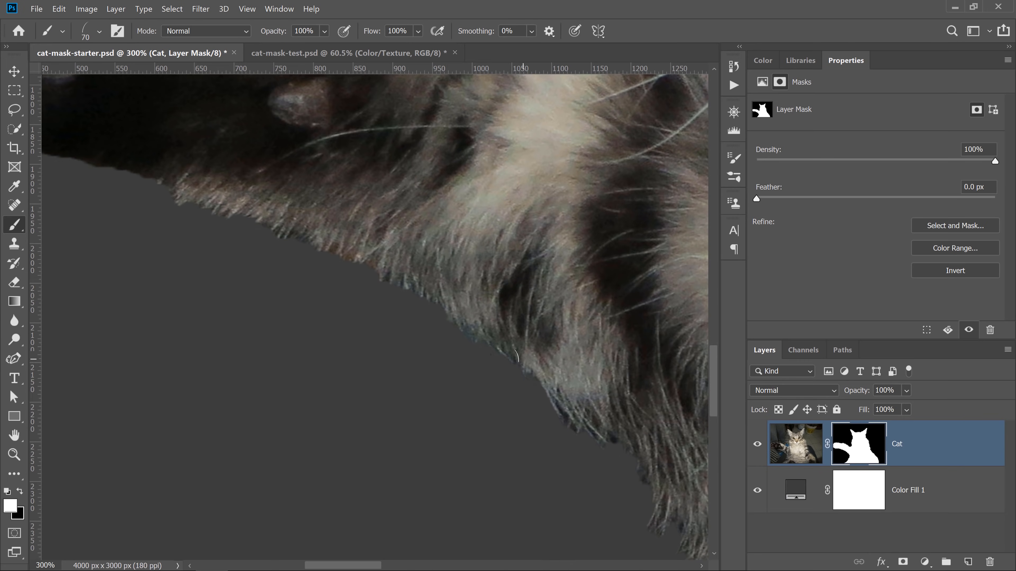
- Paint fur strands along the cat's lower fur edge in the preview document
mouse_move(477, 327)
mouse_down()
mouse_move(416, 276)
mouse_move(451, 323)
mouse_move(379, 264)
mouse_up()
mouse_move(312, 234)
mouse_down()
mouse_move(218, 213)
mouse_move(311, 235)
mouse_move(218, 203)
mouse_move(312, 237)
mouse_move(208, 204)
mouse_move(256, 209)
mouse_move(129, 155)
mouse_move(269, 243)
mouse_up()
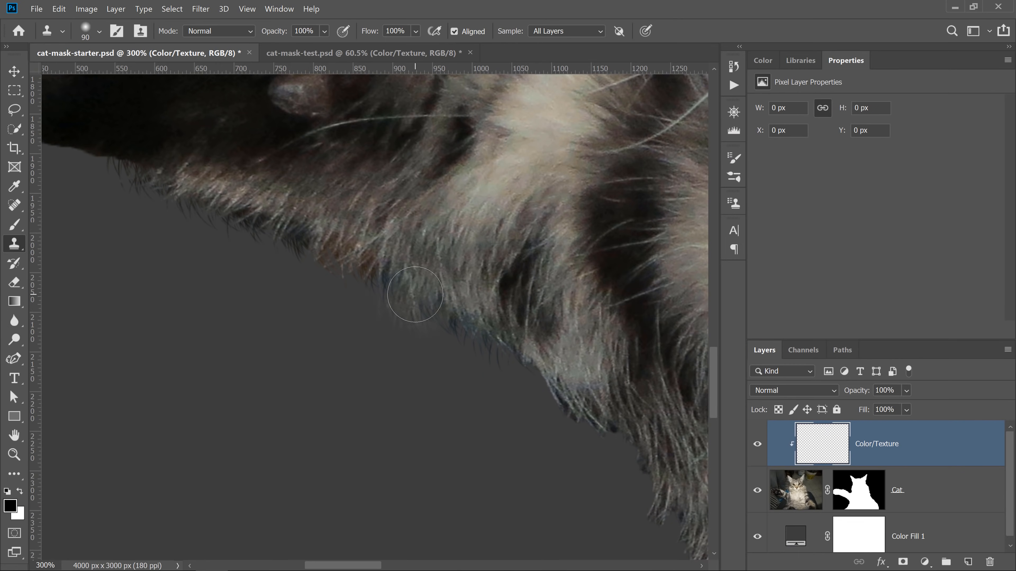
mouse_move(415, 295)
mouse_down()
mouse_move(280, 230)
mouse_move(196, 220)
mouse_move(181, 208)
mouse_move(216, 189)
mouse_up()
alt+click(470, 276)
click(470, 328)
alt+click(215, 163)
alt+click(322, 177)
click(224, 205)
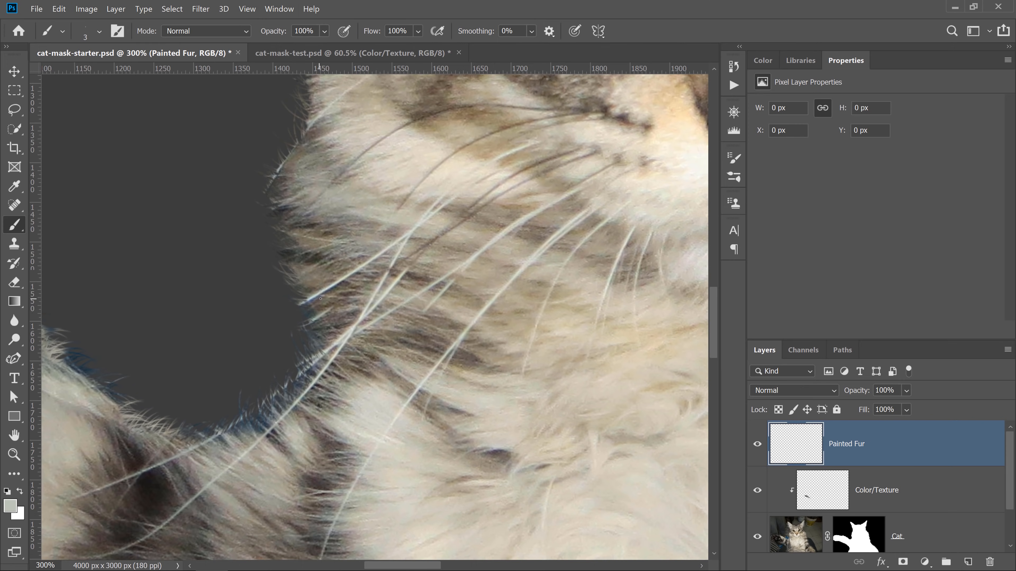
- Paint fine hair strands around the whiskers on the Painted Fur layer
drag(321, 298, 207, 356)
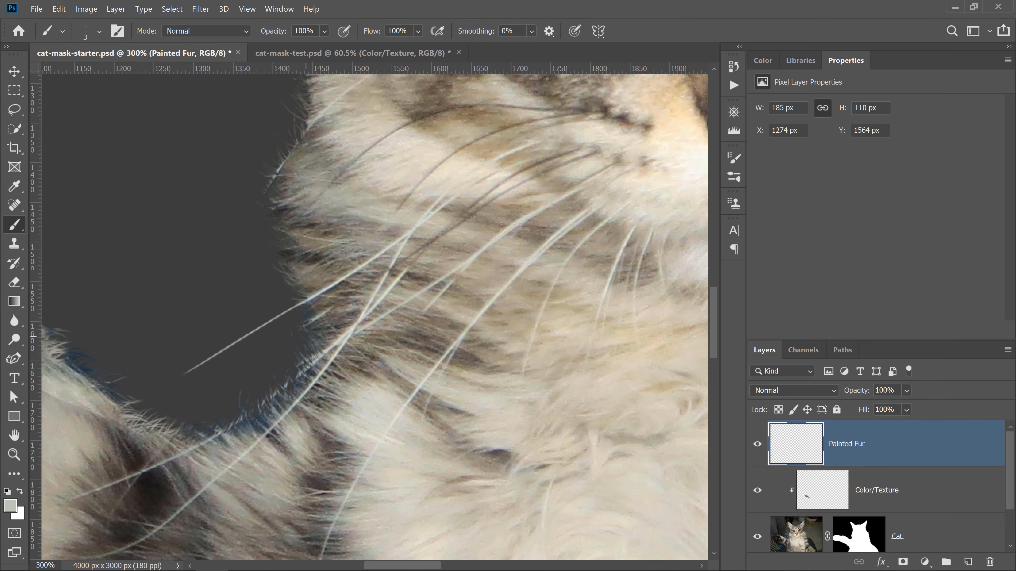
drag(275, 176, 232, 298)
drag(303, 208, 315, 400)
drag(320, 216, 326, 422)
drag(358, 332, 364, 444)
drag(325, 236, 370, 374)
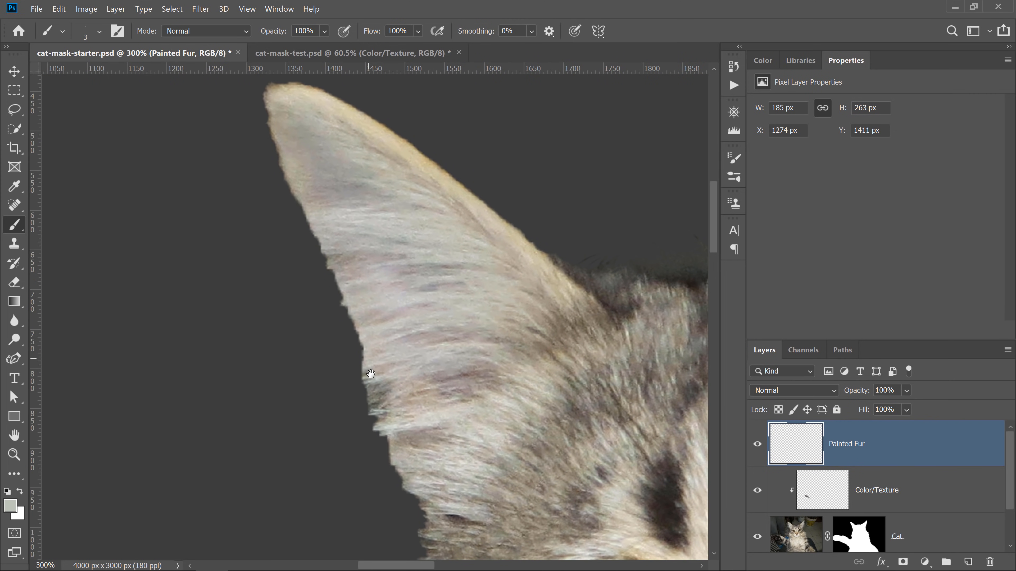
- Paint whisker-like hair strands at the base of the cat's ear on the Painted Fur layer
alt+click(391, 426)
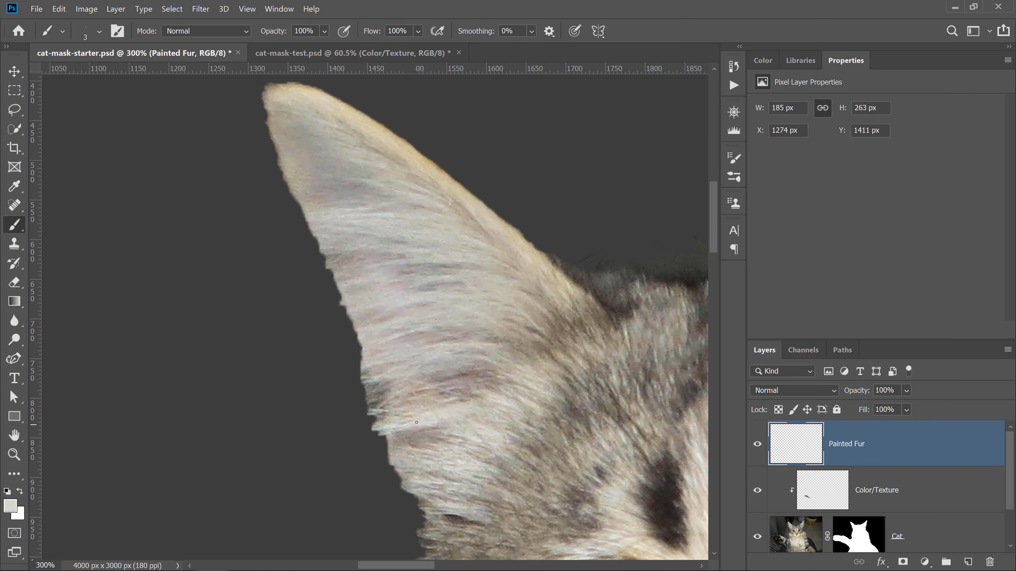
mouse_move(382, 432)
mouse_down()
mouse_move(254, 484)
mouse_move(324, 451)
mouse_move(305, 464)
mouse_up()
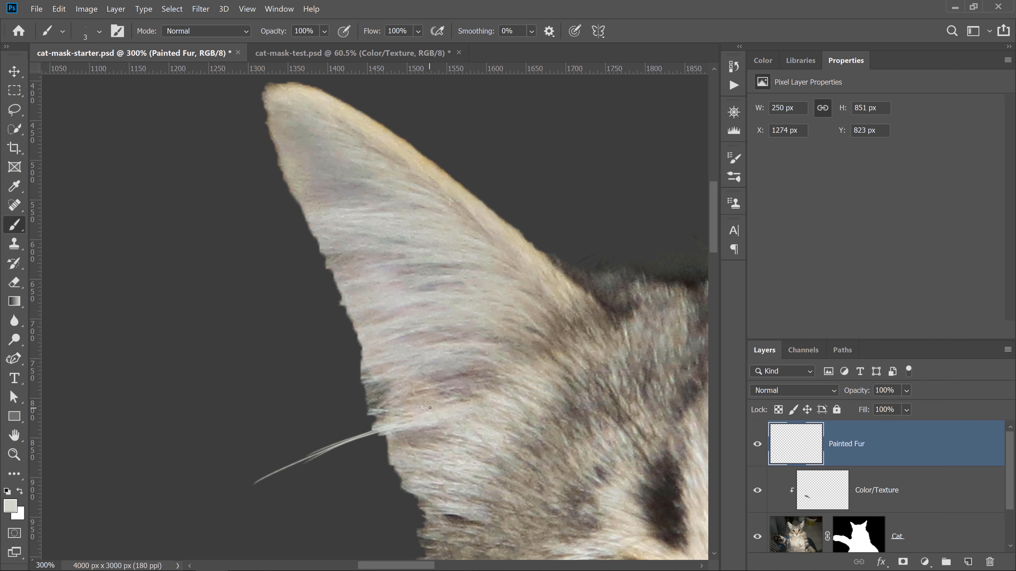
drag(395, 415, 300, 450)
drag(417, 382, 274, 456)
mouse_move(375, 380)
mouse_down()
mouse_move(256, 444)
mouse_move(277, 419)
mouse_up()
drag(364, 358, 294, 396)
mouse_move(364, 355)
mouse_down()
mouse_move(297, 385)
mouse_move(311, 371)
mouse_up()
drag(359, 335, 287, 376)
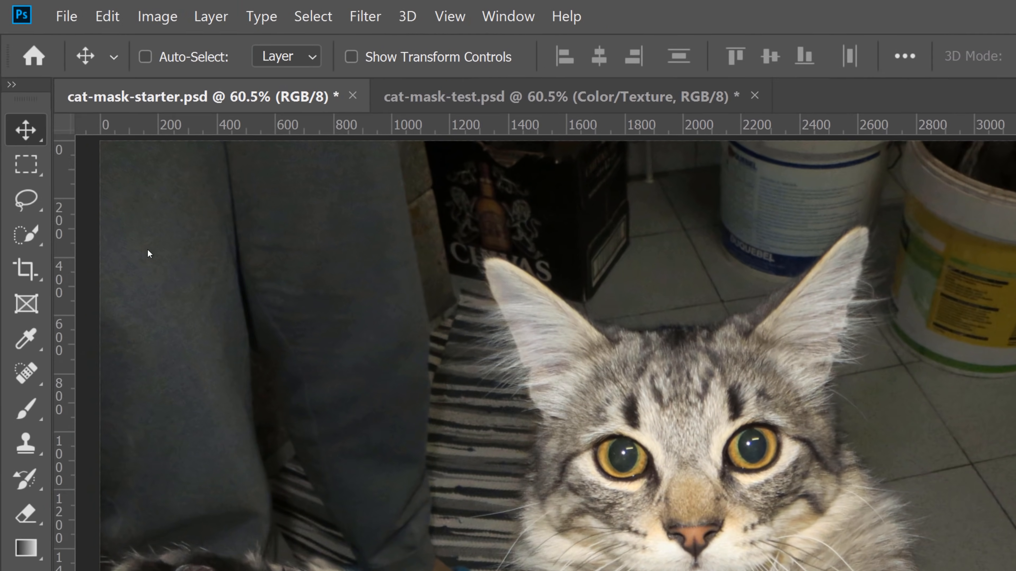
- Select the whole cat on the Cat layer with the Quick Selection Tool's Select Subject, replacing the current selection
click(11, 132)
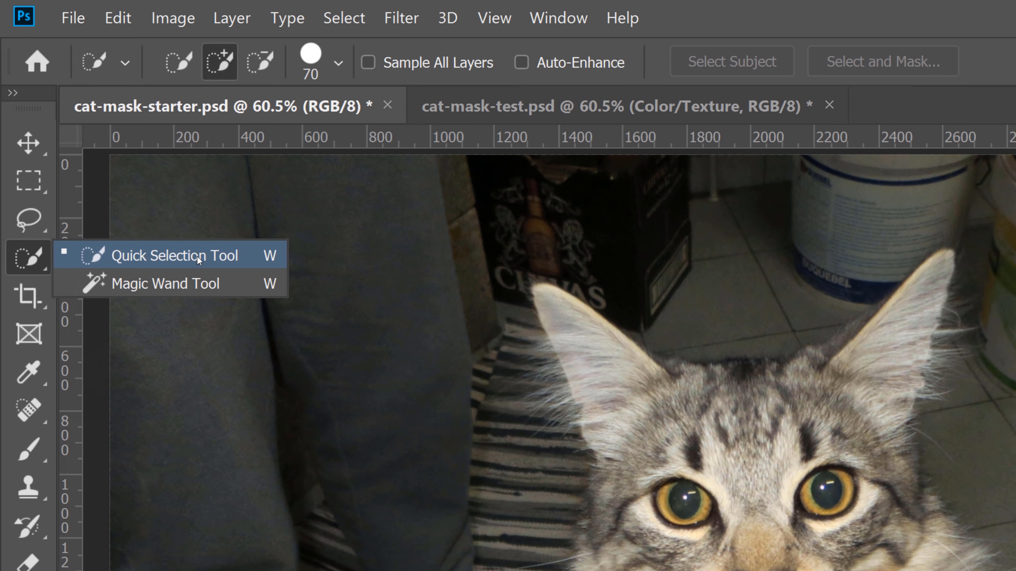
click(200, 262)
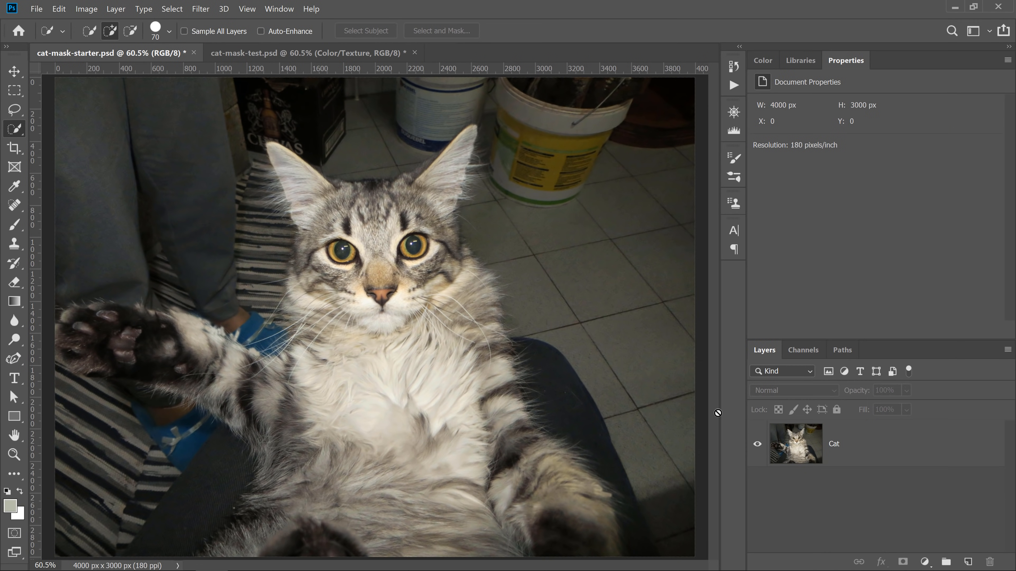
click(866, 450)
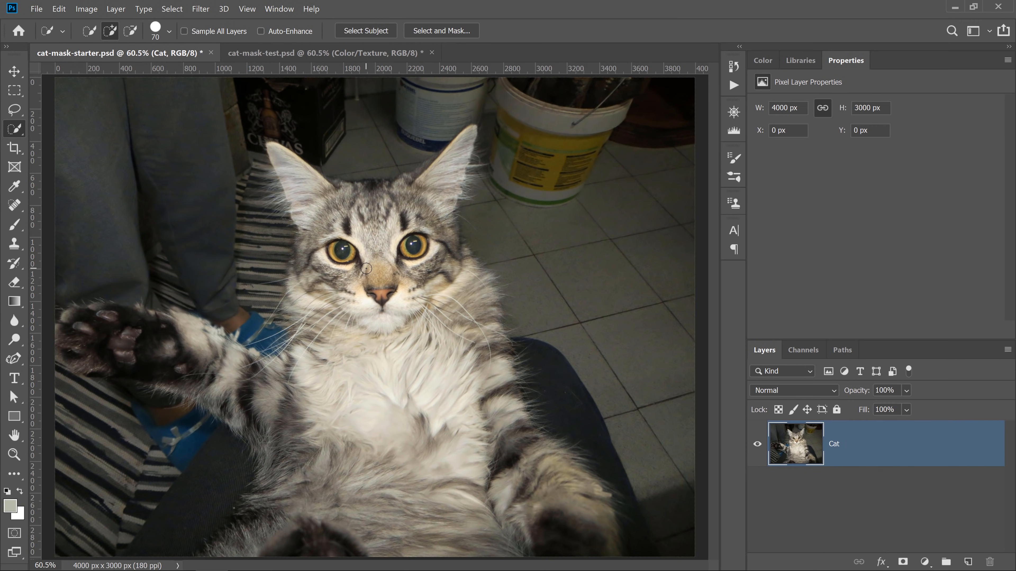
click(362, 258)
mouse_move(387, 279)
mouse_down()
mouse_move(352, 256)
mouse_move(340, 208)
mouse_move(354, 196)
mouse_move(330, 187)
mouse_move(396, 204)
mouse_move(440, 168)
mouse_move(414, 182)
mouse_move(445, 184)
mouse_up()
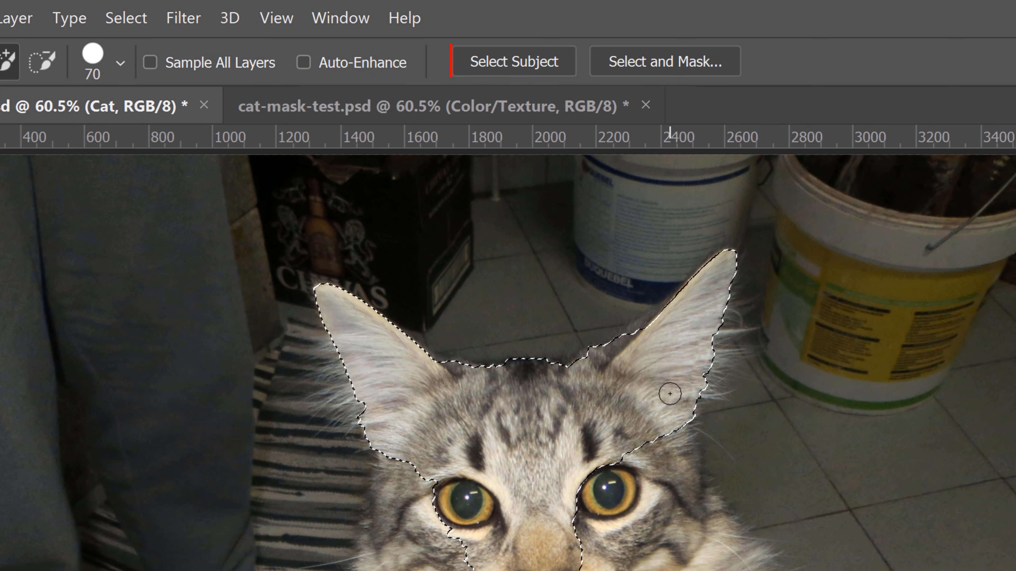
click(521, 64)
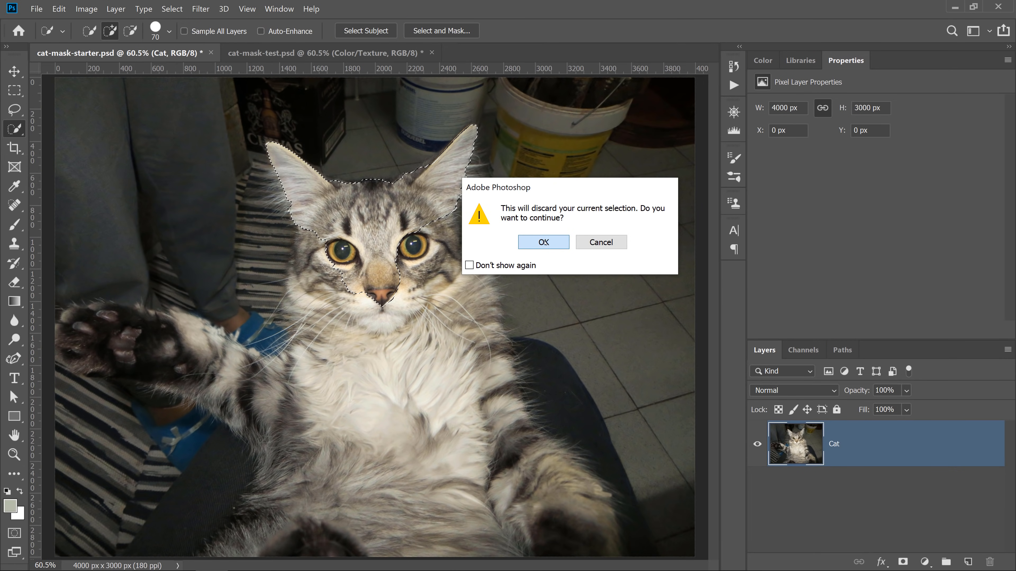
click(544, 243)
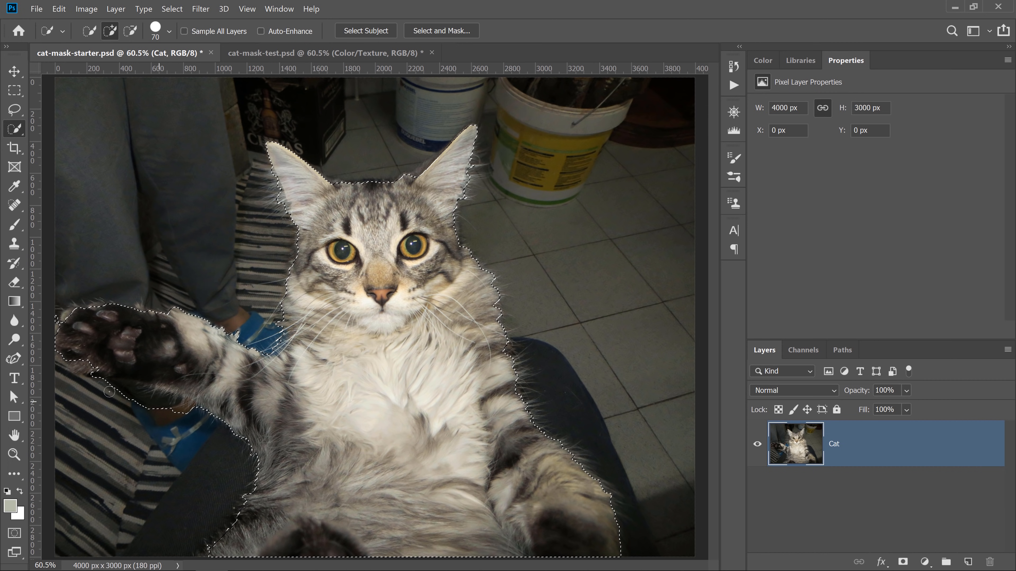
- Subtract stray background areas near the paw, head and bottom from the selection, then add a layer mask to Cat
key(alt)
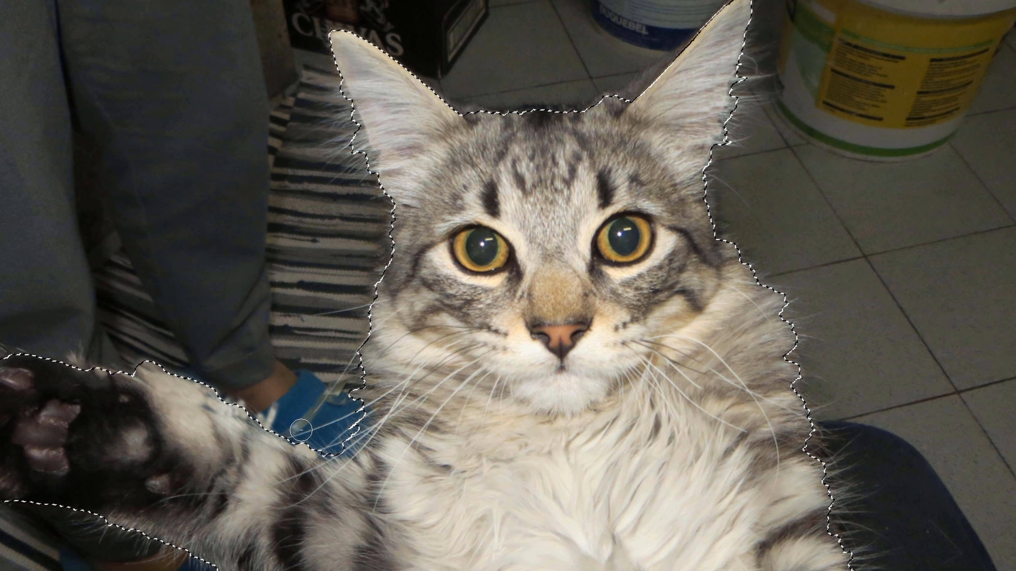
drag(291, 432, 316, 445)
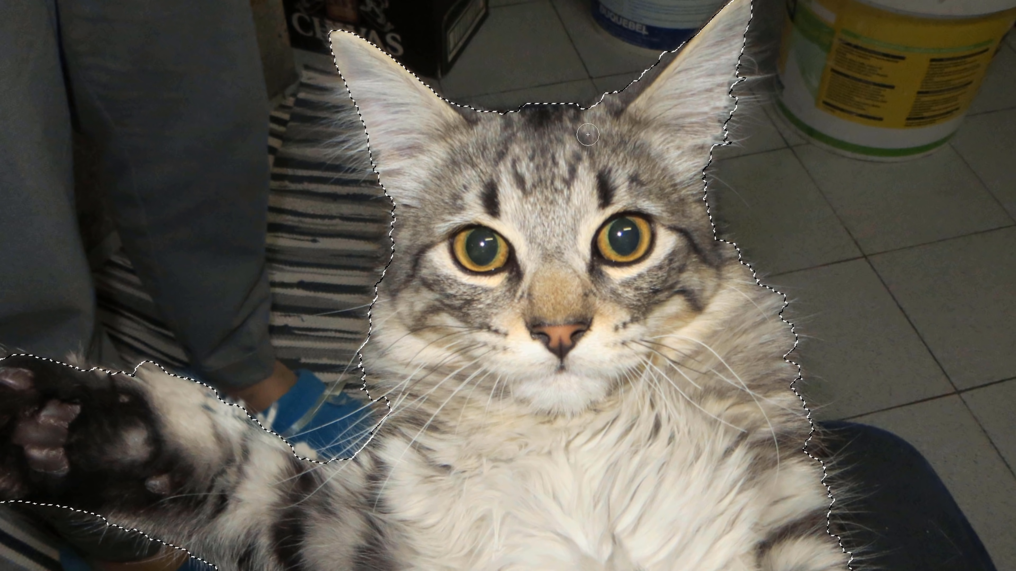
drag(701, 170, 703, 217)
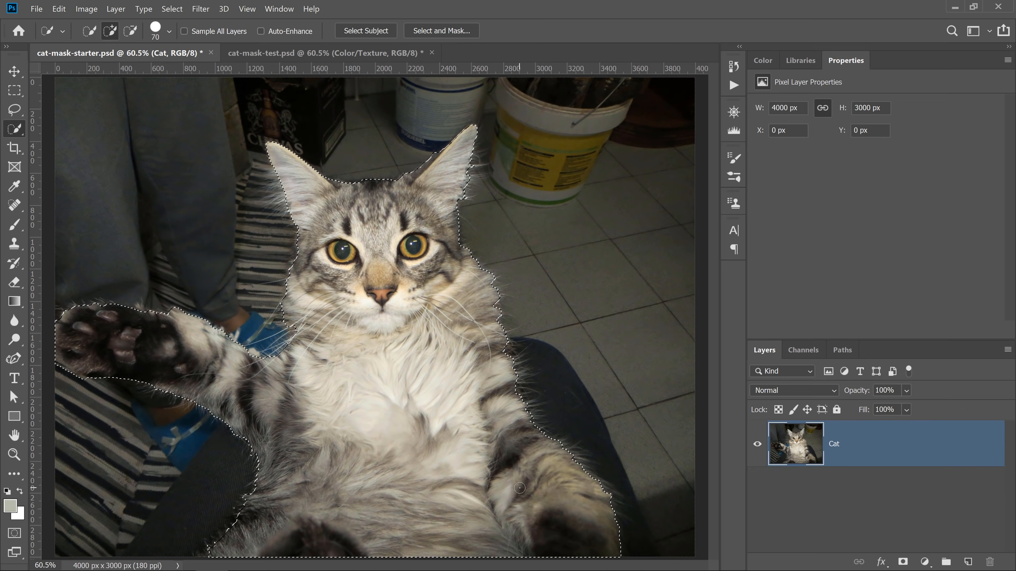
drag(240, 552, 197, 563)
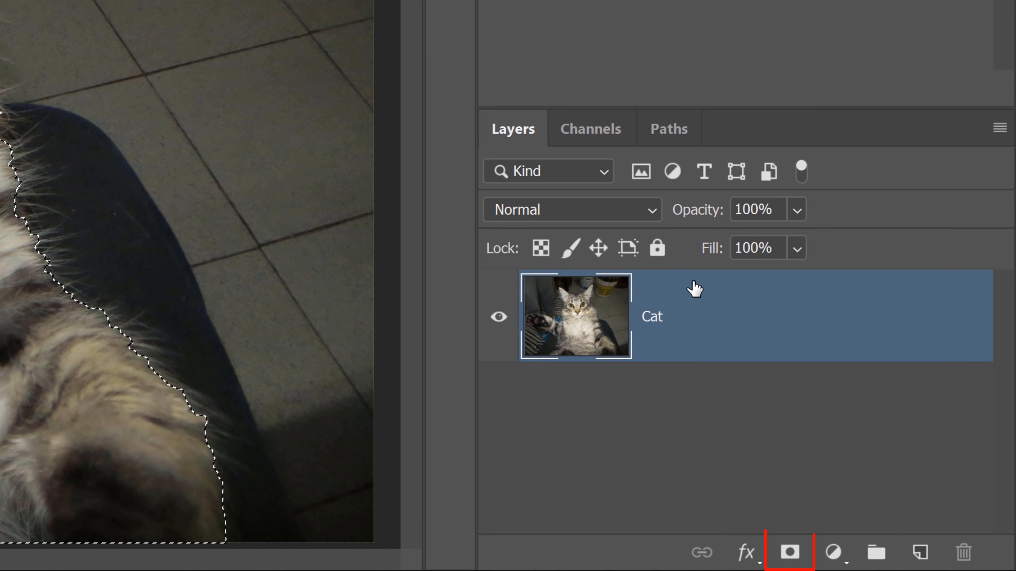
click(790, 551)
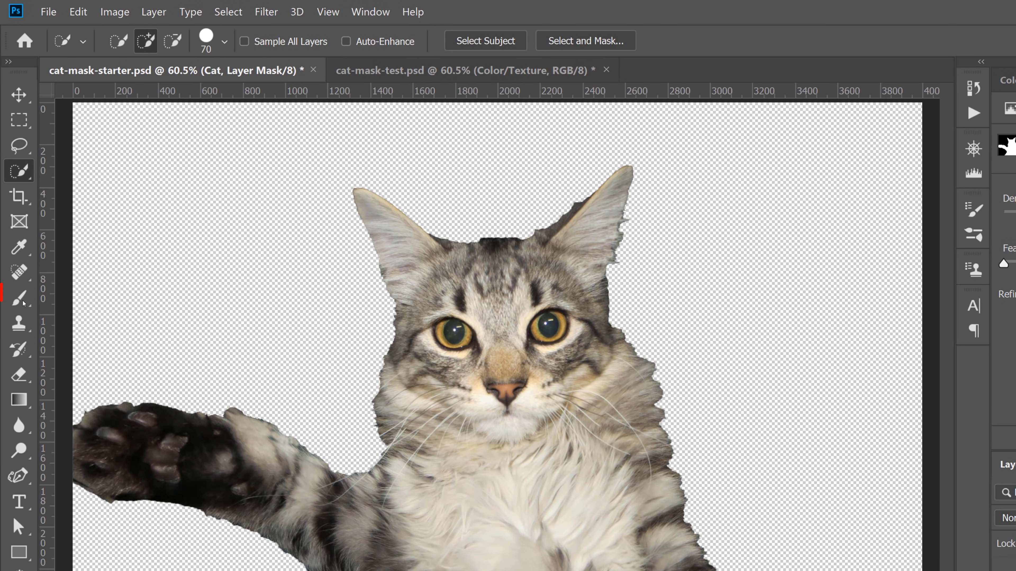
- Switch to the Brush Tool and restore the Legacy Brushes set to the brush presets
click(22, 303)
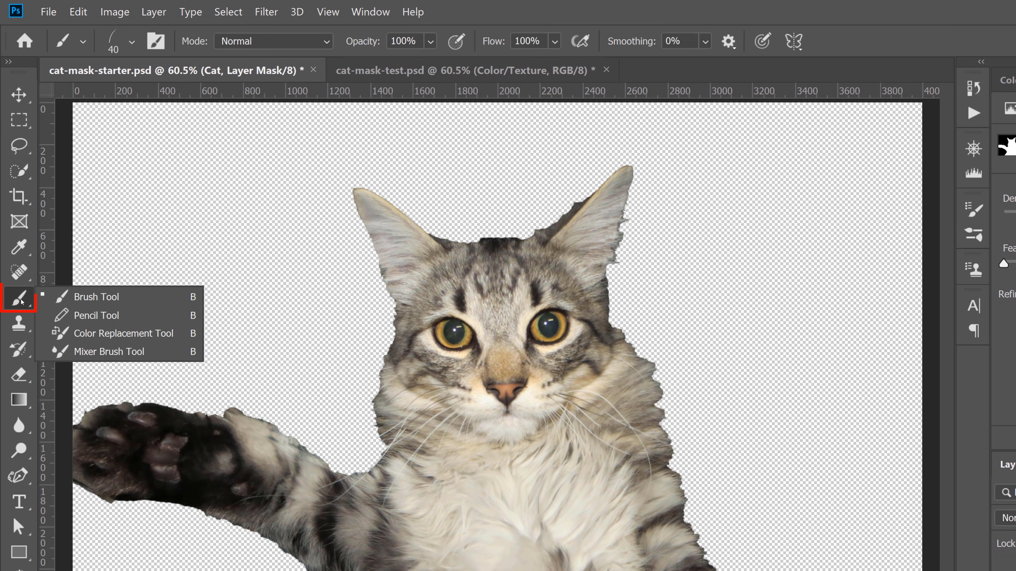
click(189, 297)
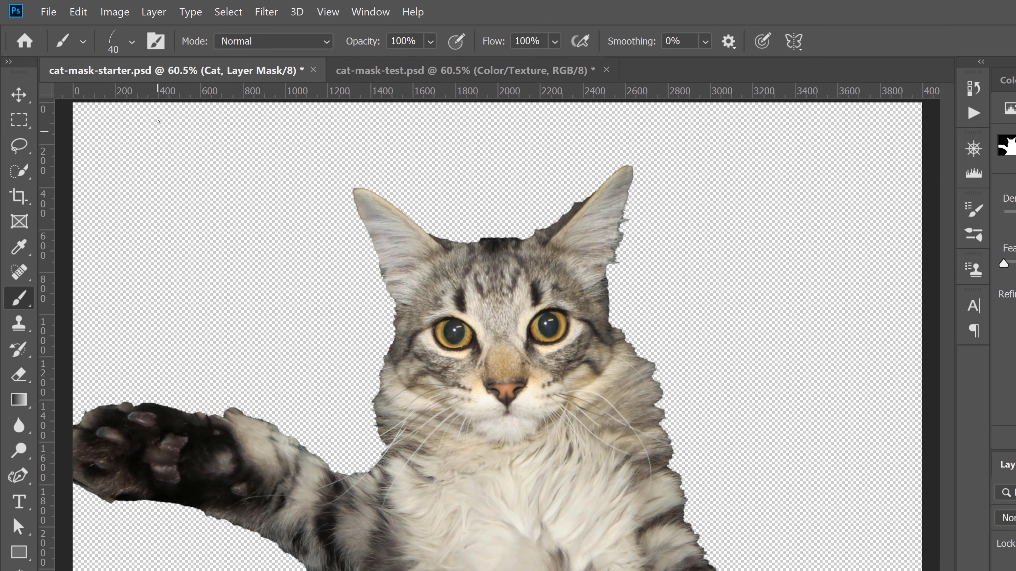
click(131, 44)
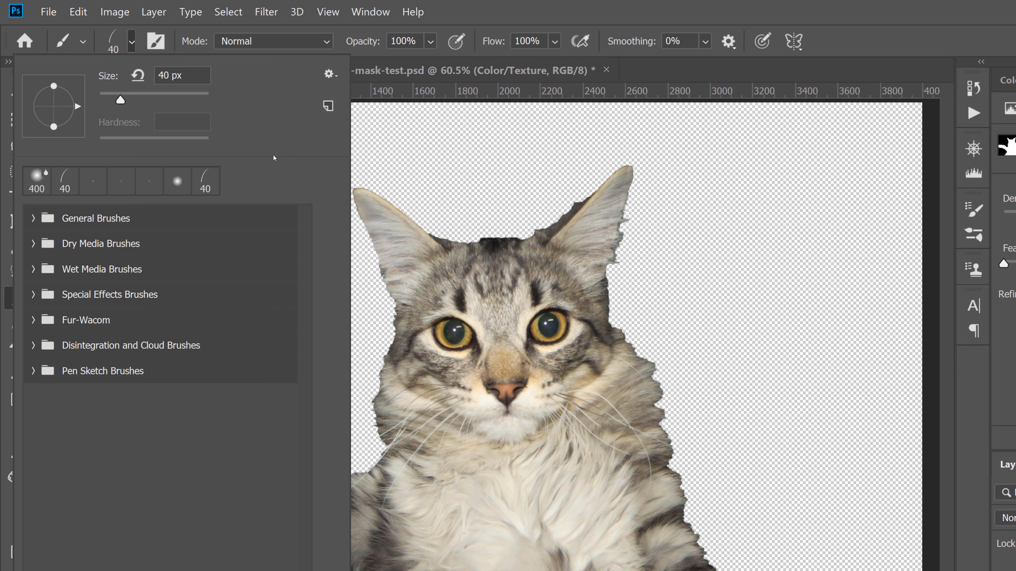
click(335, 75)
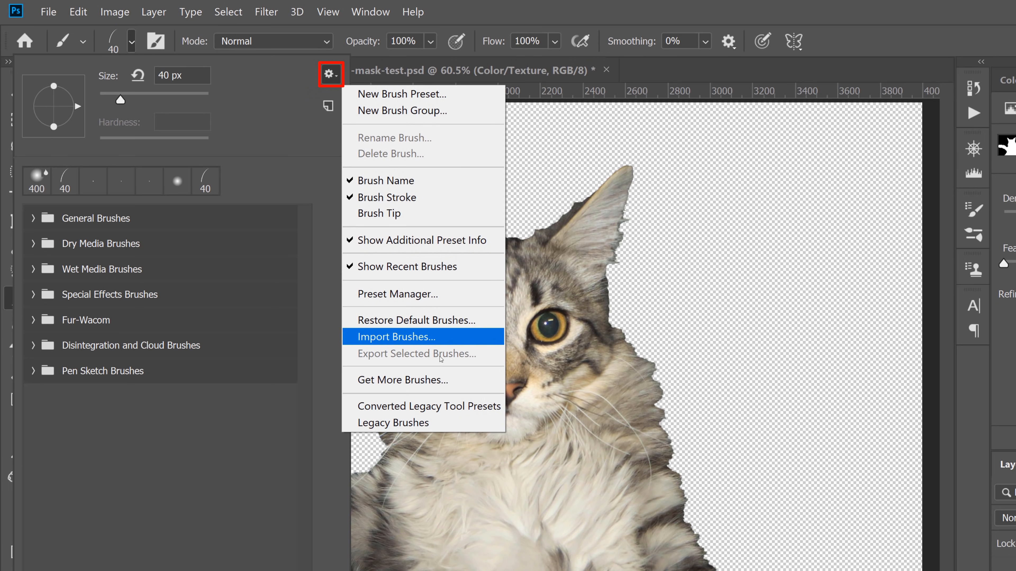
click(455, 423)
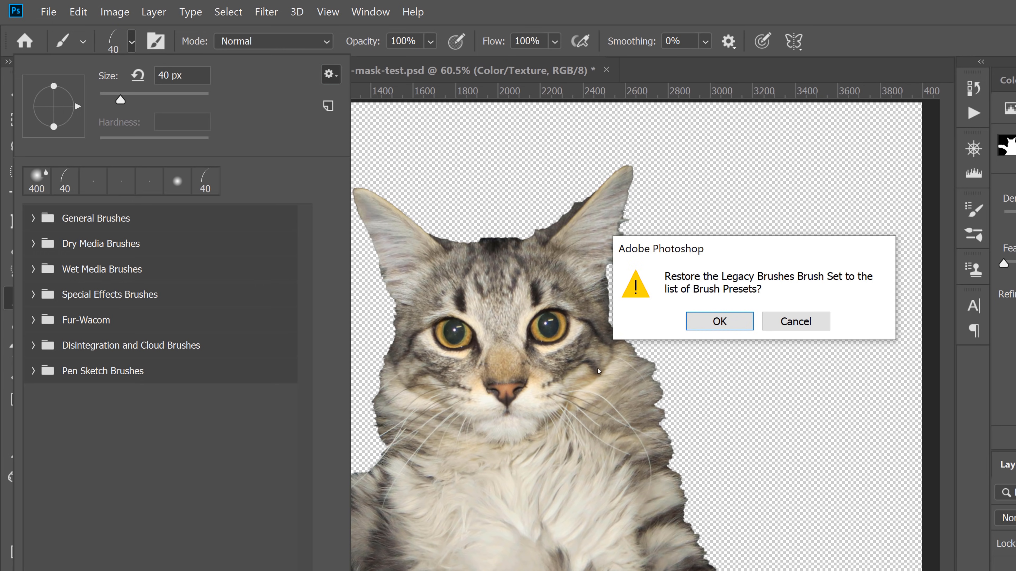
click(704, 326)
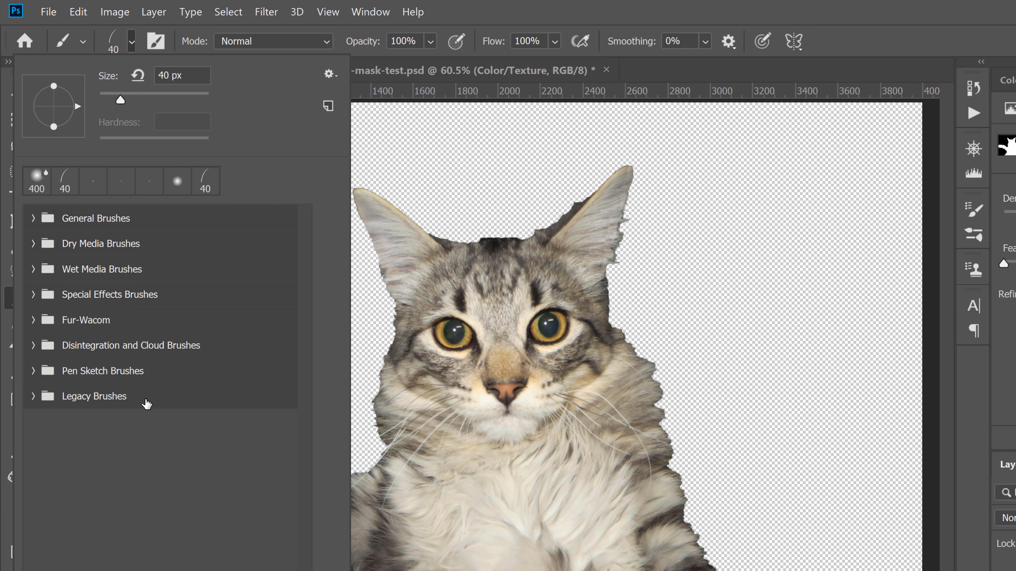
- Choose the Dune Grass brush from the Legacy Brushes' Default Brushes folder
click(33, 397)
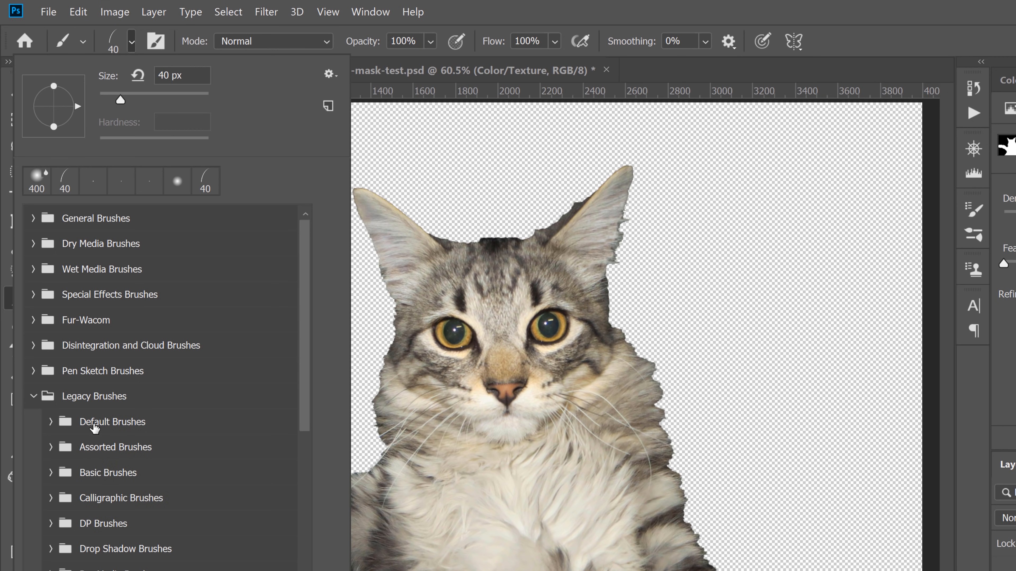
click(51, 422)
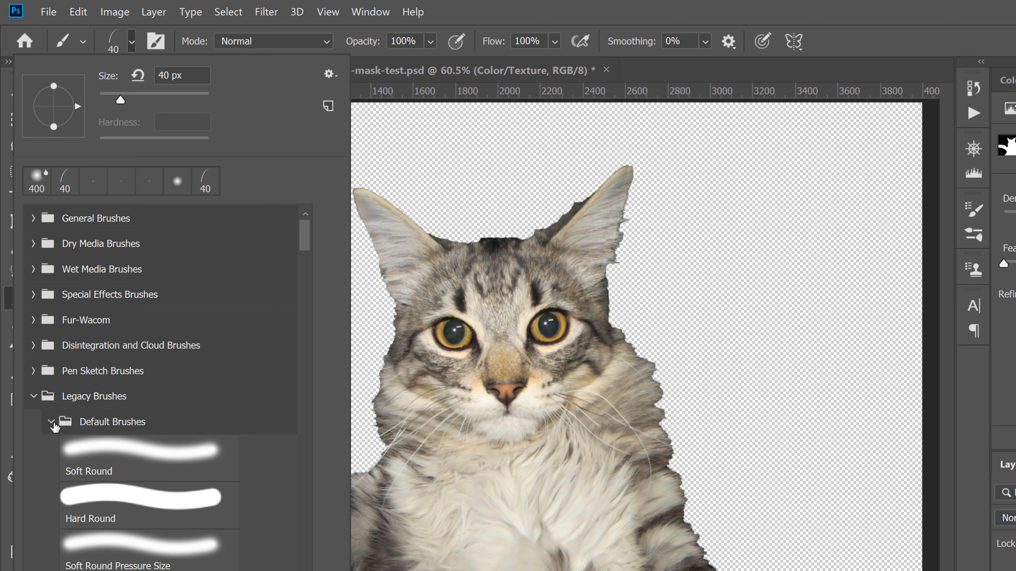
mouse_move(304, 245)
mouse_down()
mouse_move(310, 265)
mouse_move(301, 263)
mouse_up()
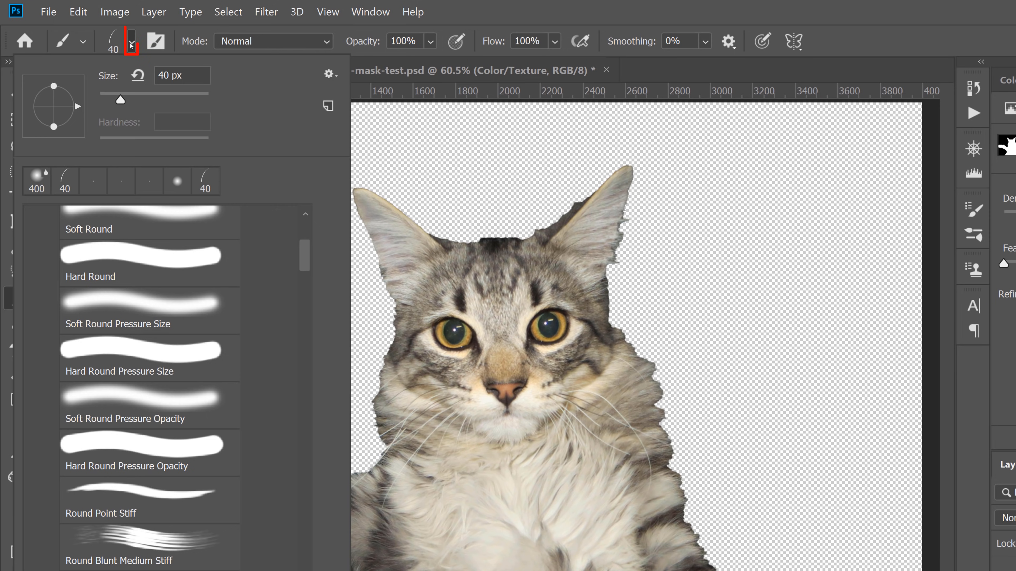
drag(304, 263, 316, 478)
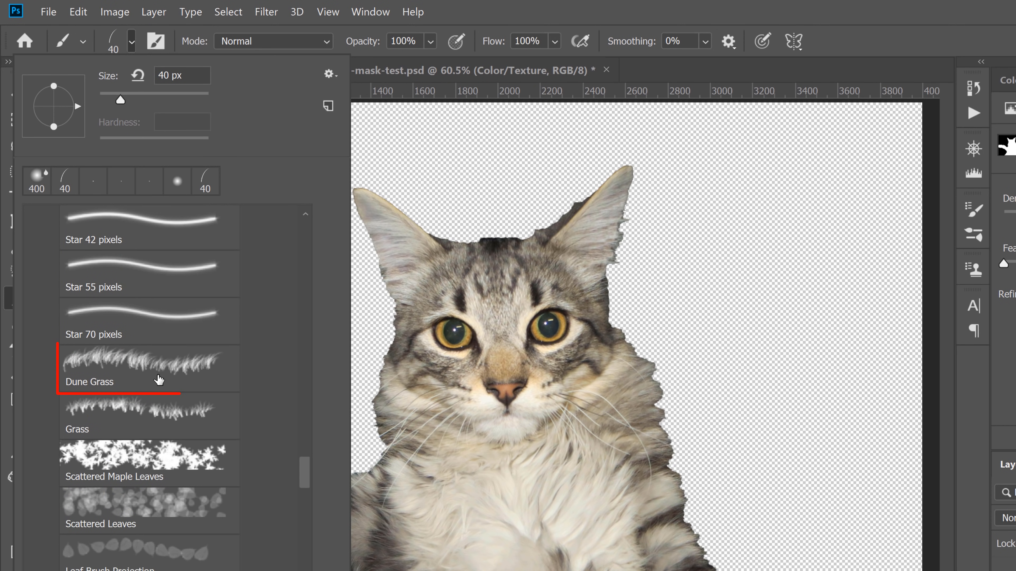
click(126, 380)
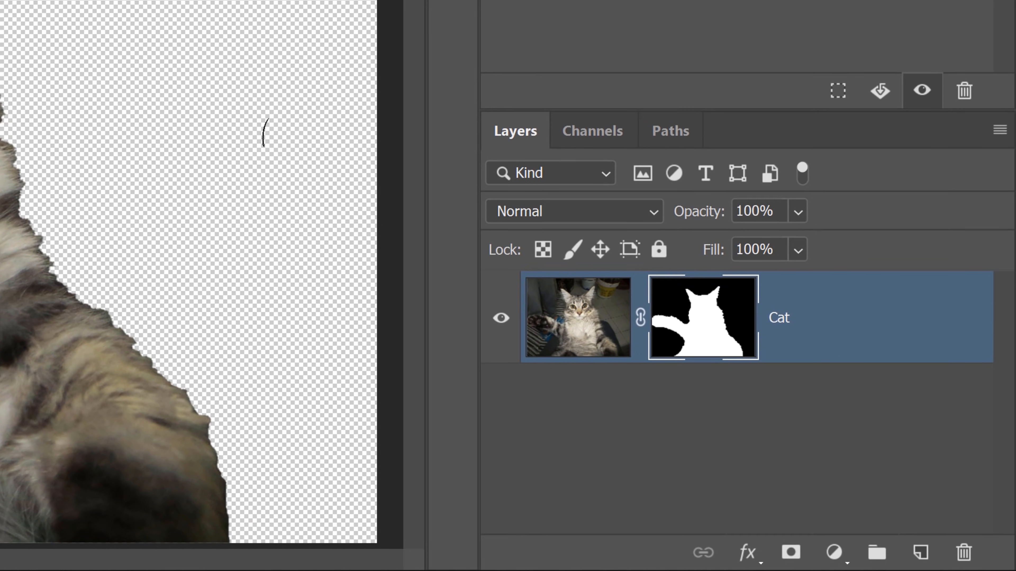
- Add a new layer and a Solid Color fill layer set to dark gray 3d3d3d
click(966, 536)
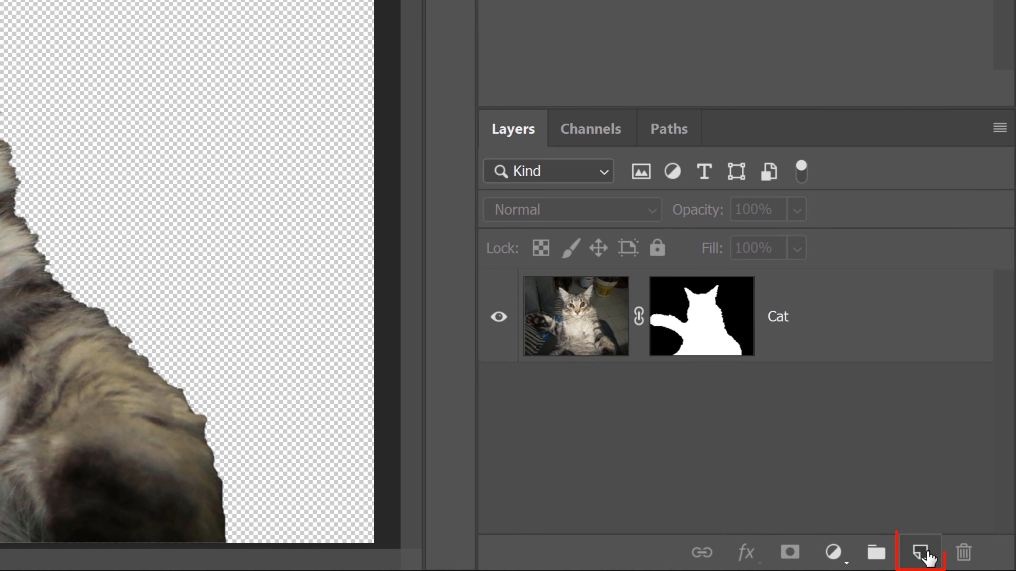
click(921, 553)
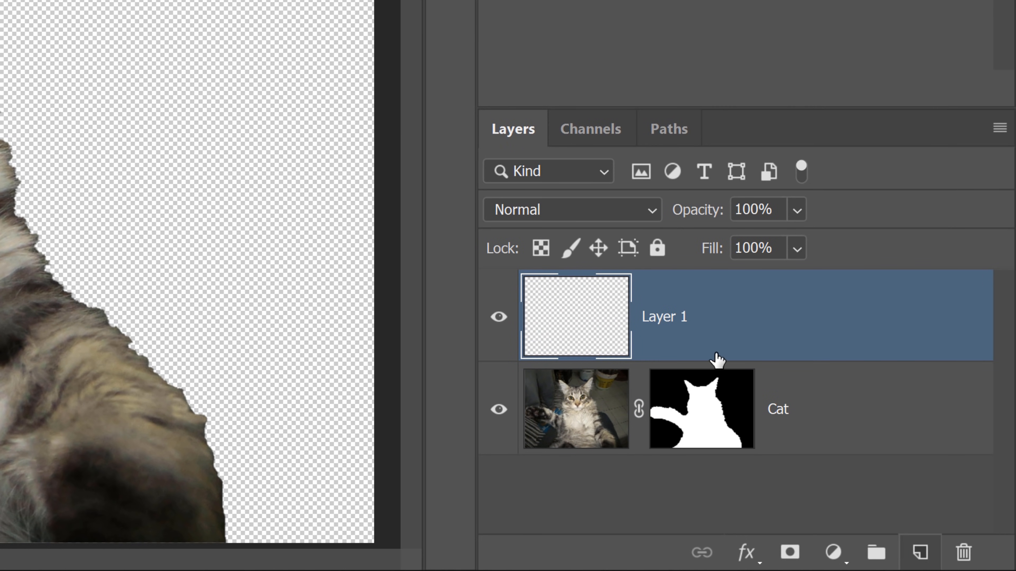
click(834, 558)
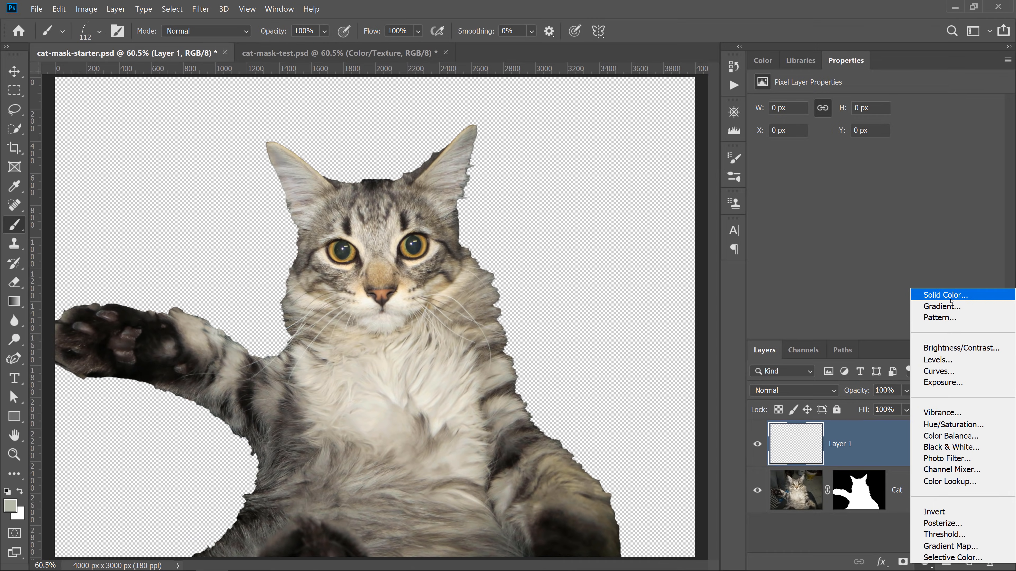
click(885, 22)
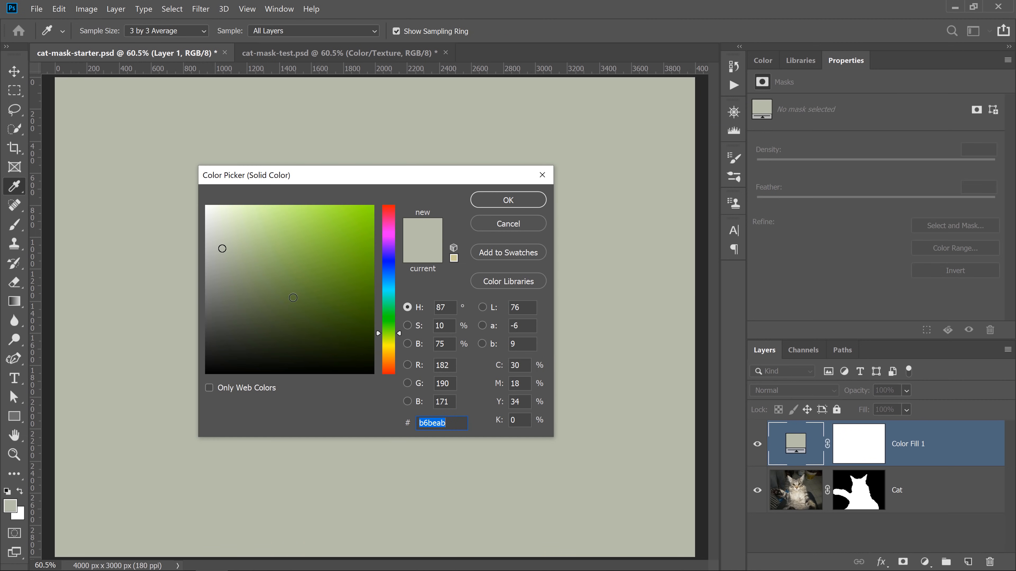
mouse_move(292, 297)
mouse_down()
mouse_move(185, 313)
mouse_move(186, 334)
mouse_up()
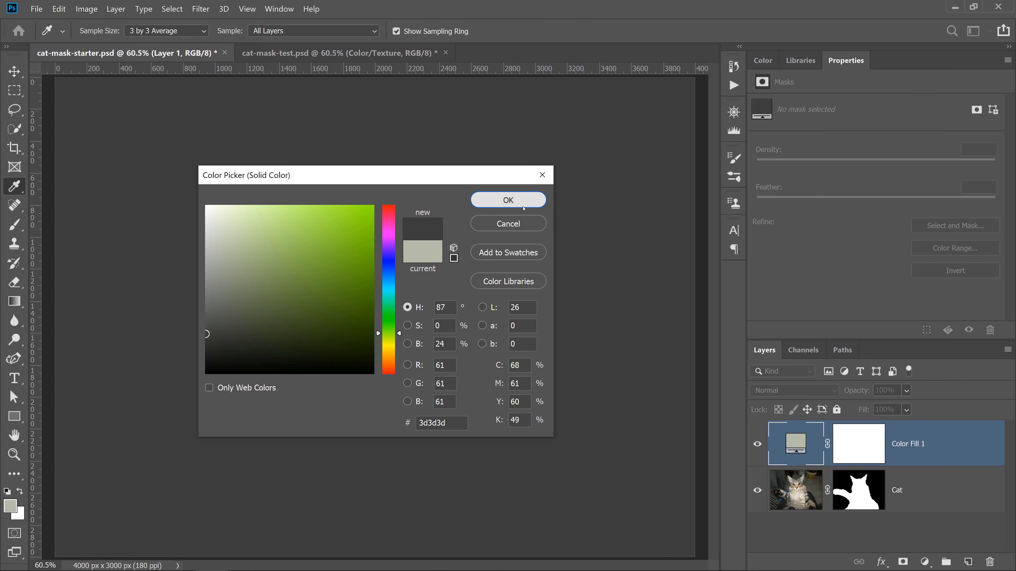
click(508, 200)
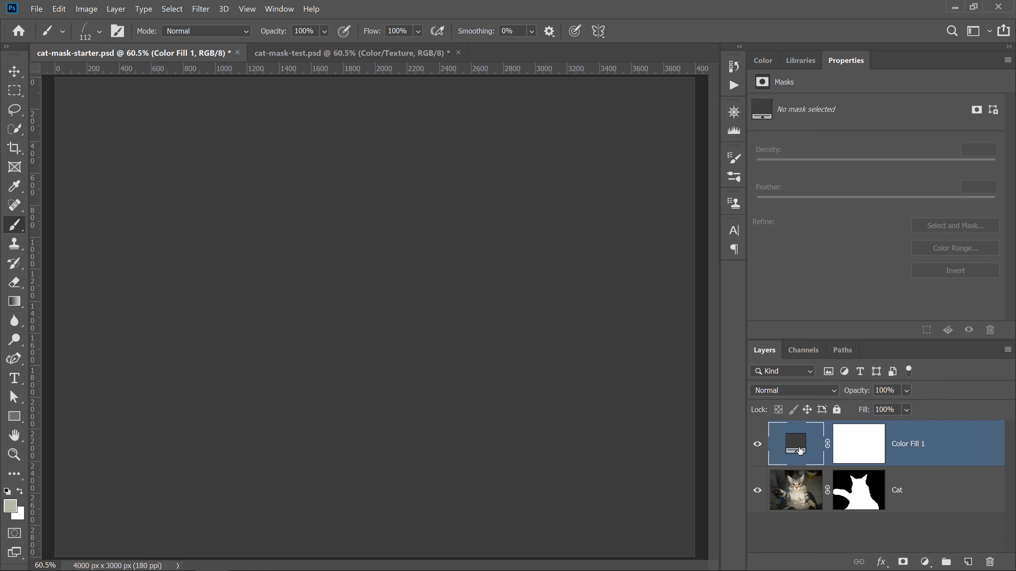
- Move the Color Fill 1 layer below the Cat layer and reselect Cat
drag(800, 451, 800, 532)
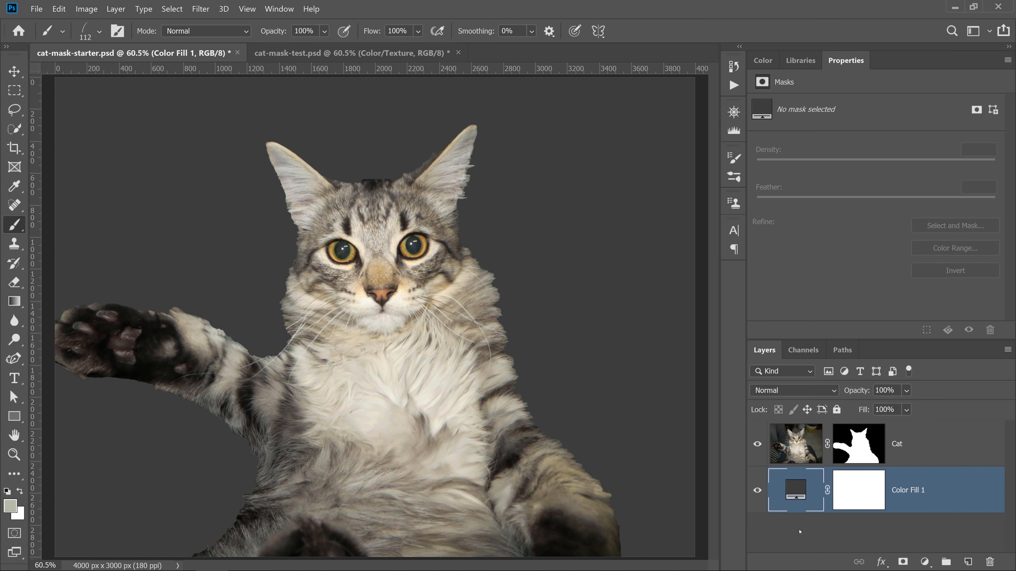
click(926, 458)
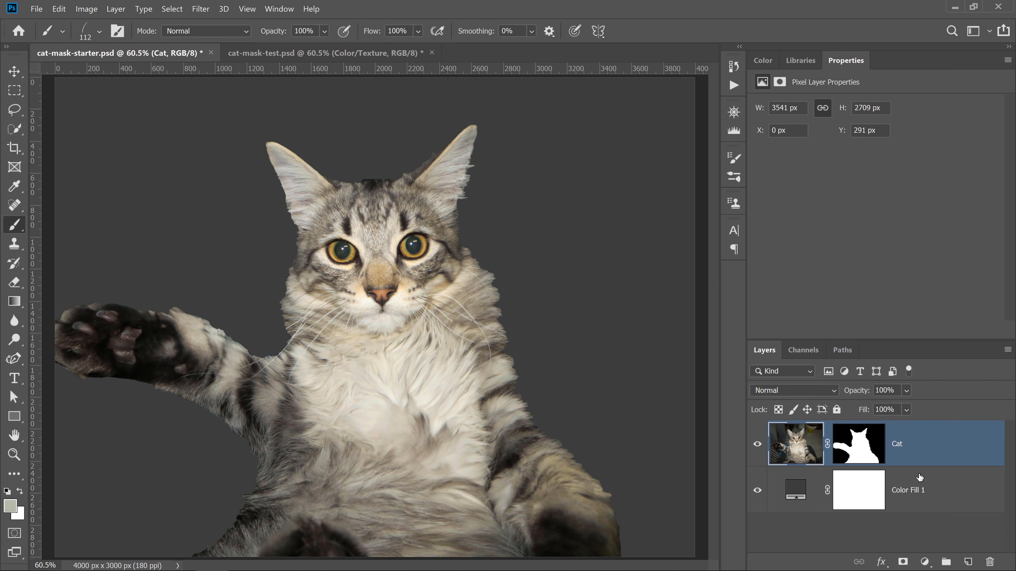
- Add a new test layer, reset the default colors, and paint a trial stroke with the grass brush
click(968, 562)
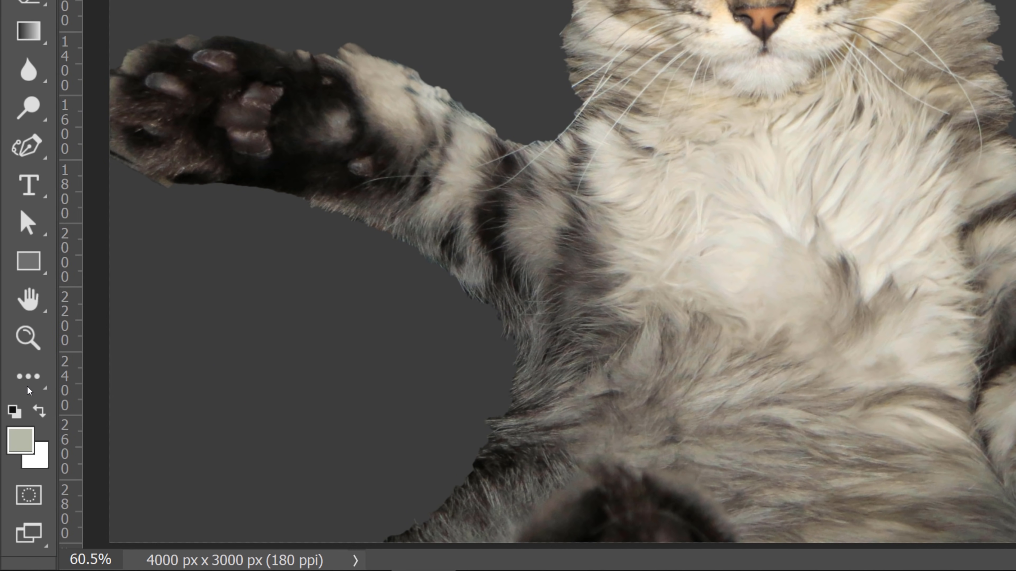
click(19, 416)
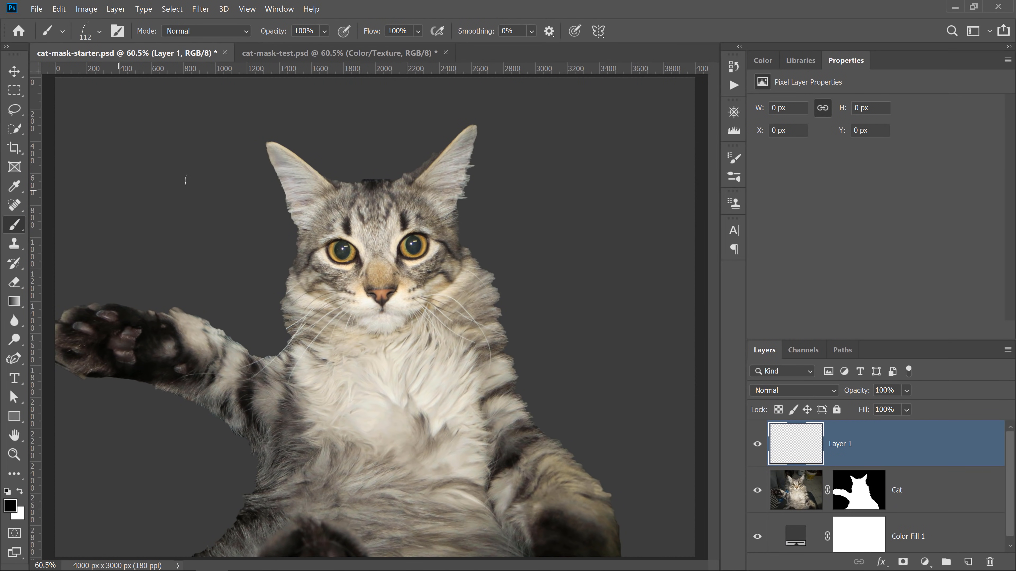
mouse_move(186, 181)
mouse_down()
mouse_move(175, 203)
mouse_move(229, 190)
mouse_up()
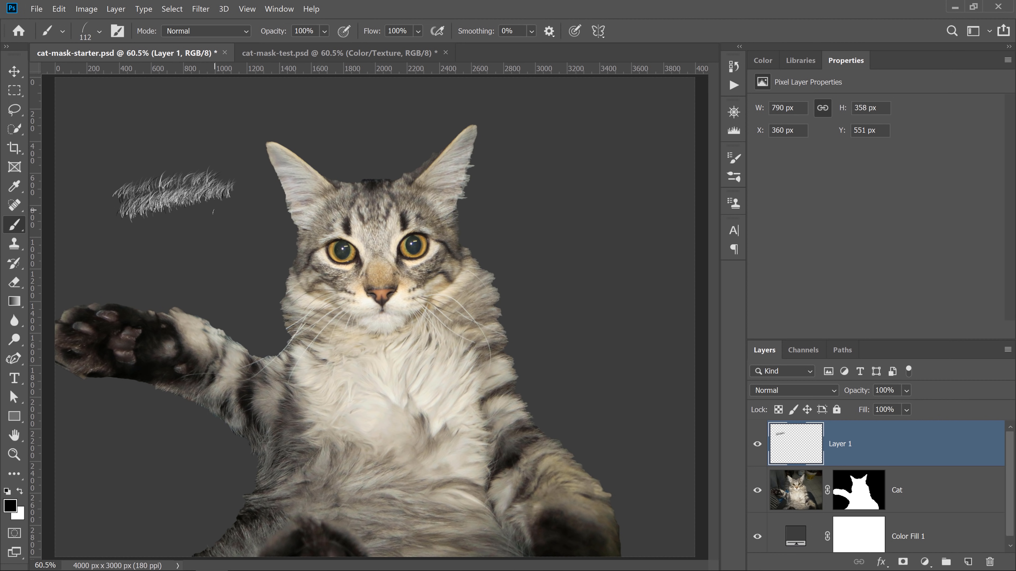
- Turn off Color Dynamics in the brush settings and paint another test stroke
click(117, 32)
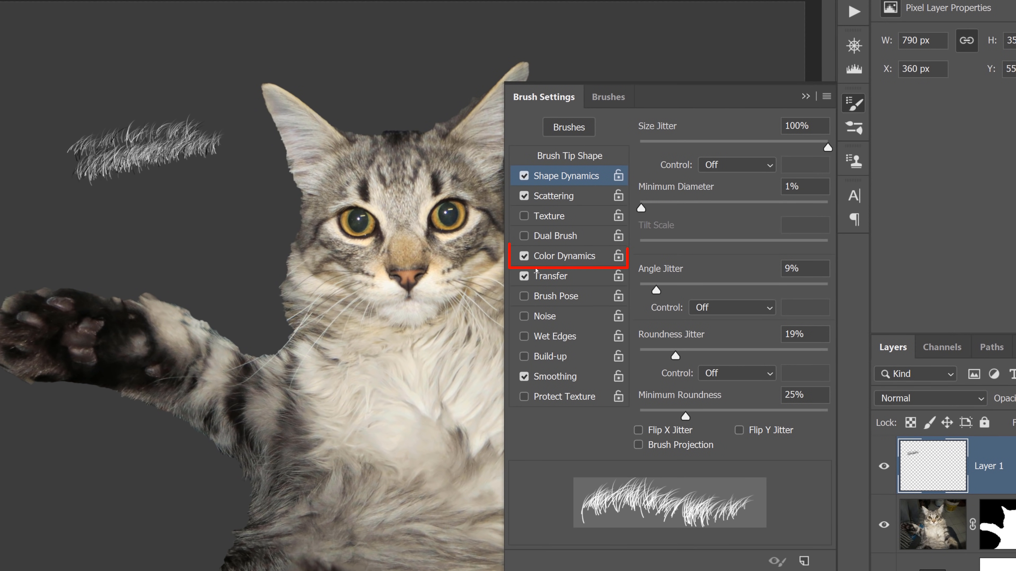
click(524, 257)
mouse_move(136, 88)
mouse_down()
mouse_move(148, 93)
mouse_move(72, 98)
mouse_move(172, 90)
mouse_move(129, 86)
mouse_move(200, 76)
mouse_move(78, 92)
mouse_up()
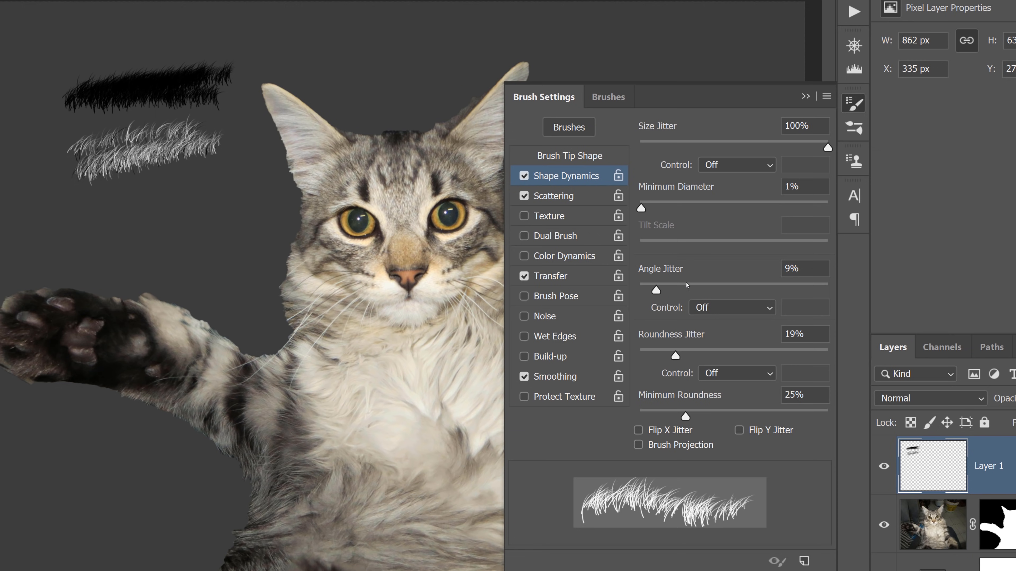
- Set the Angle Jitter control to Direction and paint test strokes in both directions
click(712, 308)
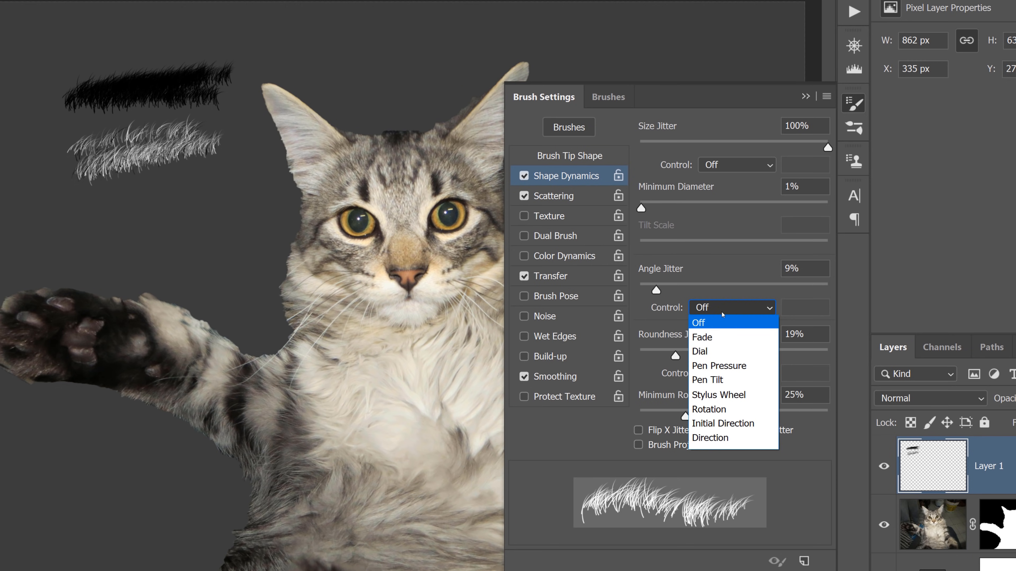
click(728, 439)
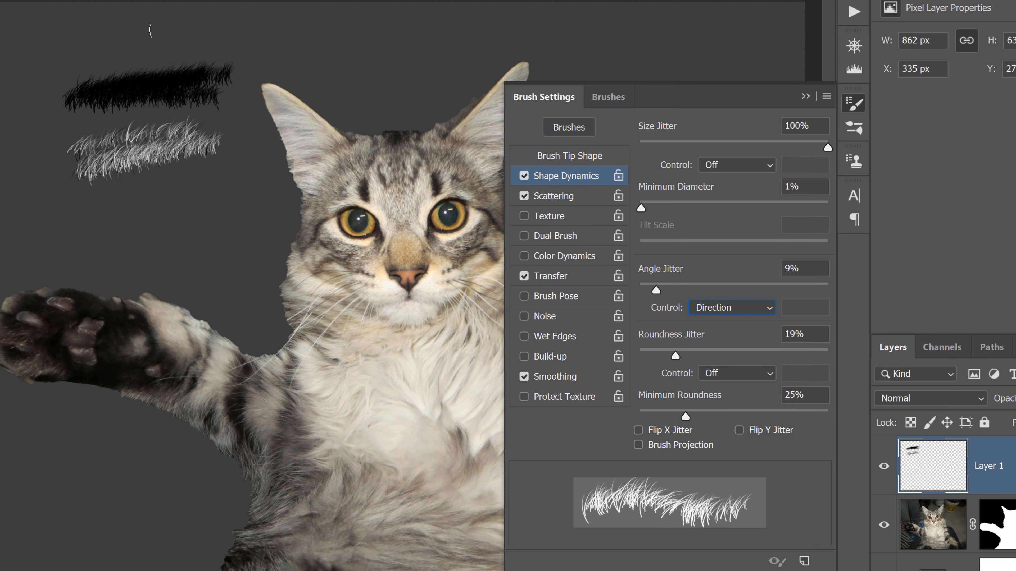
drag(86, 40, 361, 20)
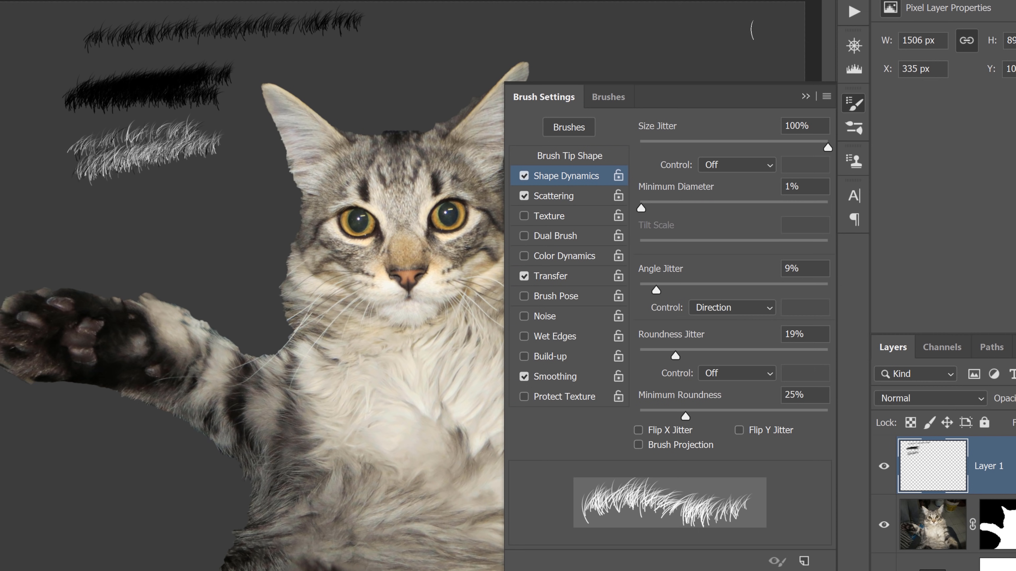
drag(758, 29, 437, 40)
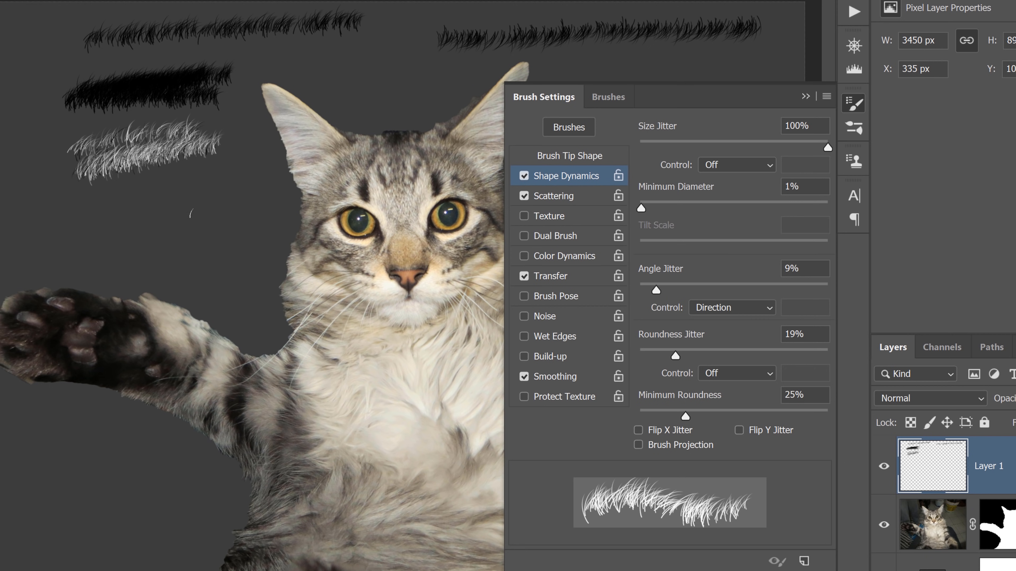
- Close the brush settings and delete the test layer Layer 1
click(806, 97)
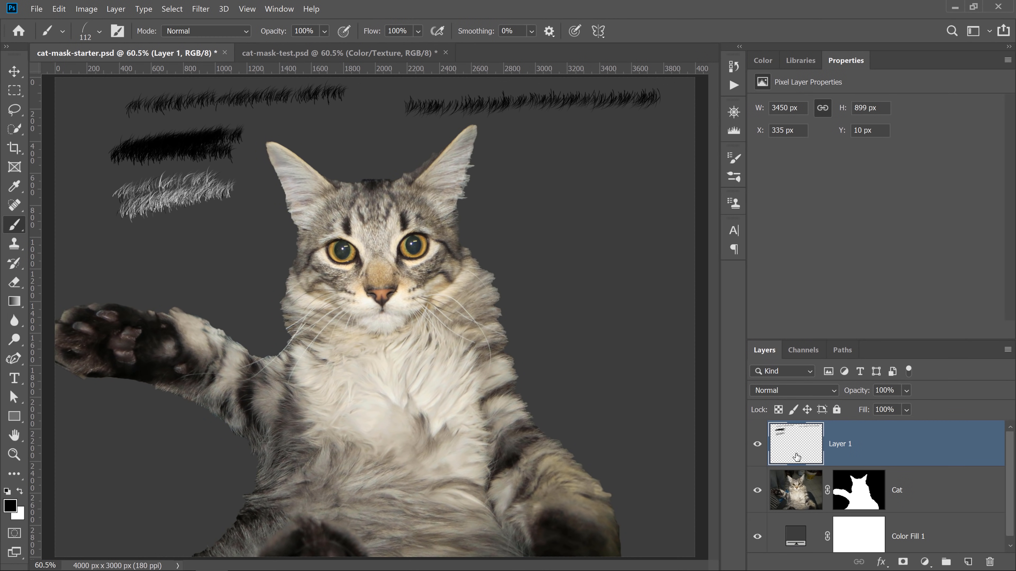
mouse_move(797, 458)
mouse_down()
mouse_move(798, 478)
mouse_move(912, 508)
mouse_move(960, 557)
mouse_move(990, 563)
mouse_up()
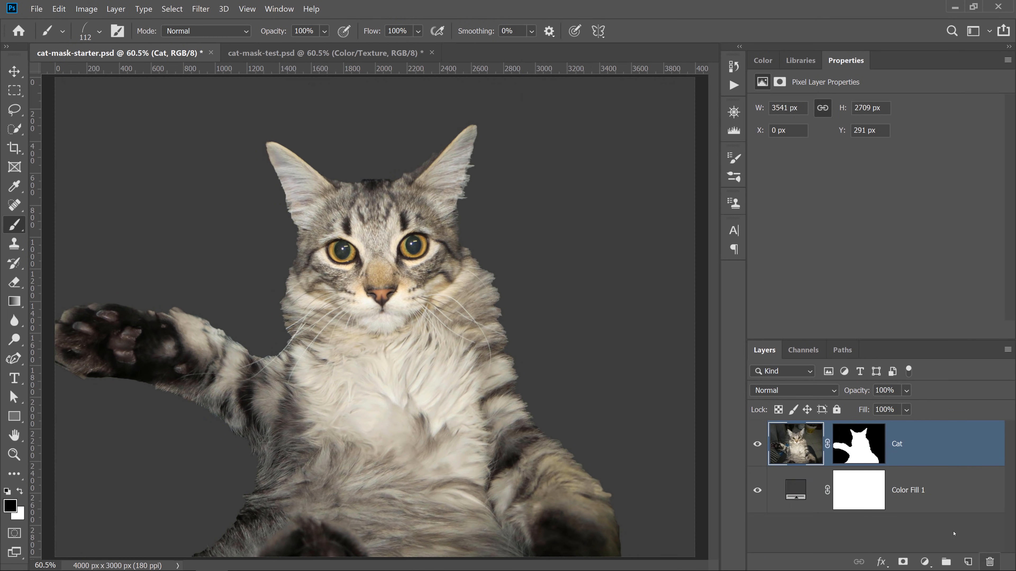
- Select the Cat layer mask and zoom in to 300% on the fur between the raised arm and chest
click(858, 457)
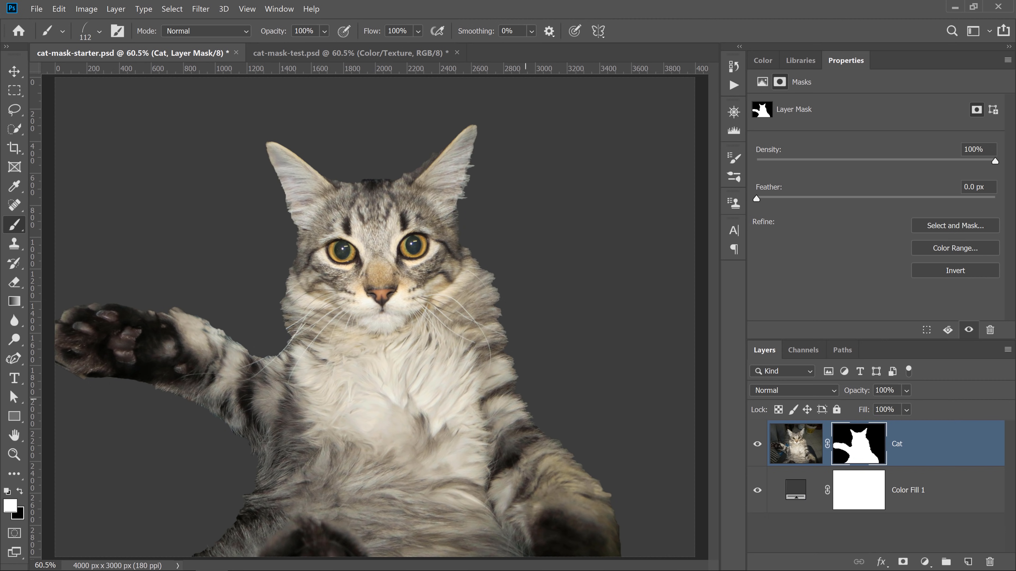
key(z)
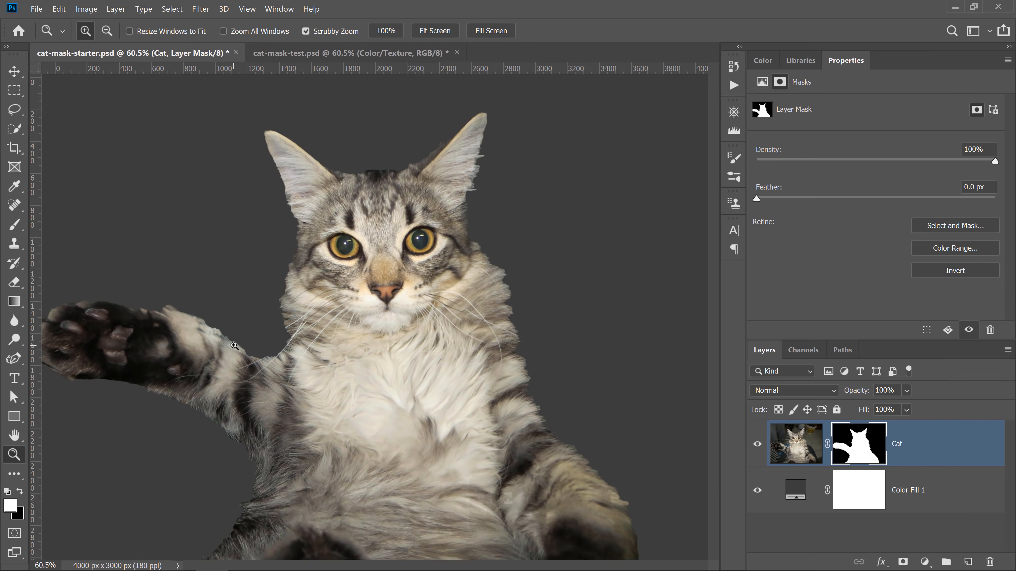
click(234, 346)
click(14, 224)
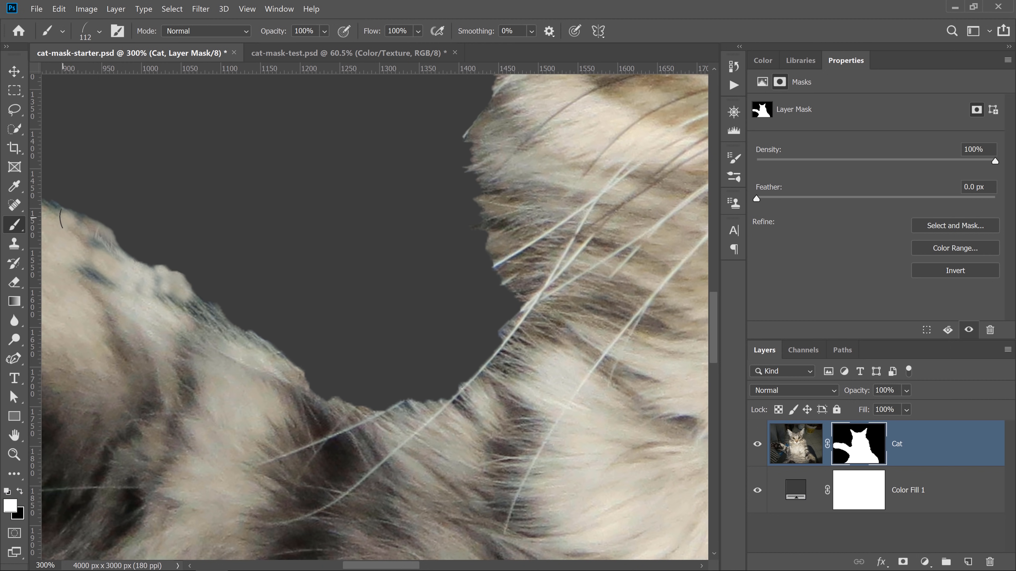
- Paint a trial fur stroke along the arm edge of the mask and undo it
mouse_move(68, 228)
mouse_down()
mouse_move(183, 308)
mouse_move(240, 332)
mouse_up()
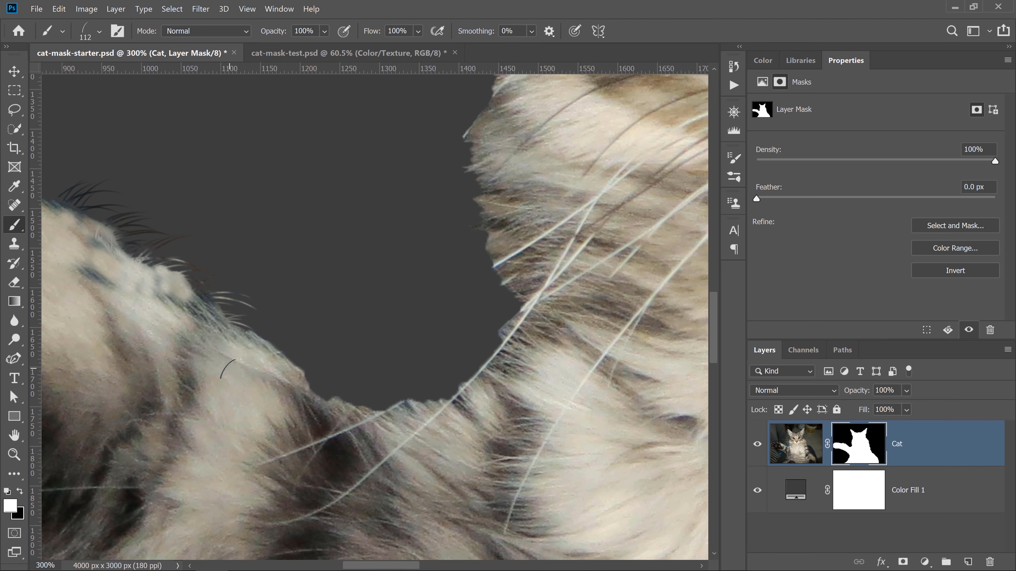
key(ctrl+z)
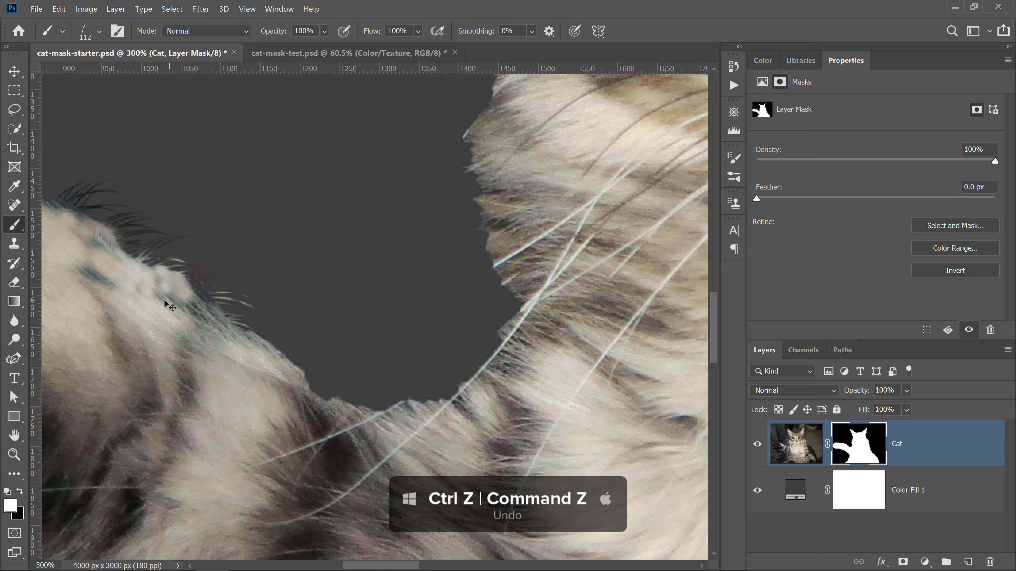
key(ctrl+z)
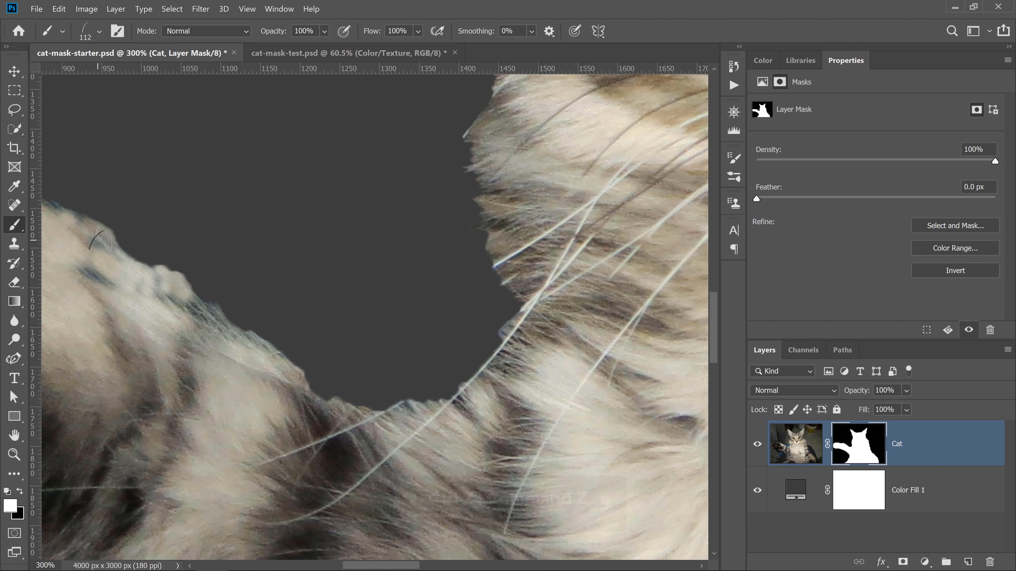
- Reduce the brush size to 70 px and paint fur strands along the arm and chest edge of the mask
key(bracketleft)
key(bracketleft)
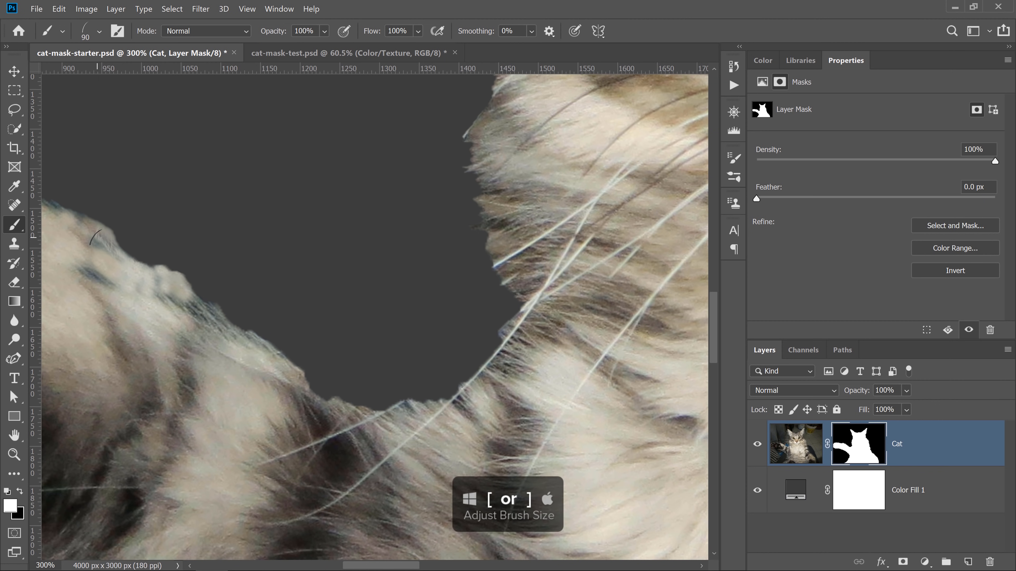
key(bracketleft)
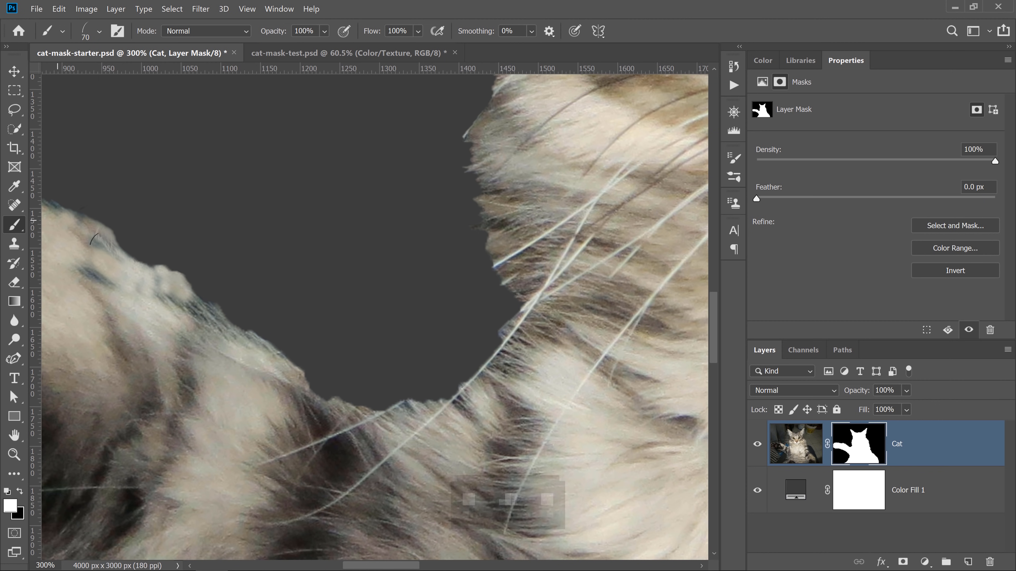
mouse_move(66, 225)
mouse_down()
mouse_move(215, 337)
mouse_move(121, 283)
mouse_move(204, 308)
mouse_move(194, 300)
mouse_move(286, 363)
mouse_move(225, 331)
mouse_move(308, 395)
mouse_move(278, 376)
mouse_move(381, 429)
mouse_move(353, 420)
mouse_move(450, 408)
mouse_move(509, 352)
mouse_up()
drag(516, 321, 519, 302)
mouse_move(506, 265)
mouse_down()
mouse_move(478, 154)
mouse_move(477, 191)
mouse_move(488, 193)
mouse_move(471, 129)
mouse_move(475, 165)
mouse_up()
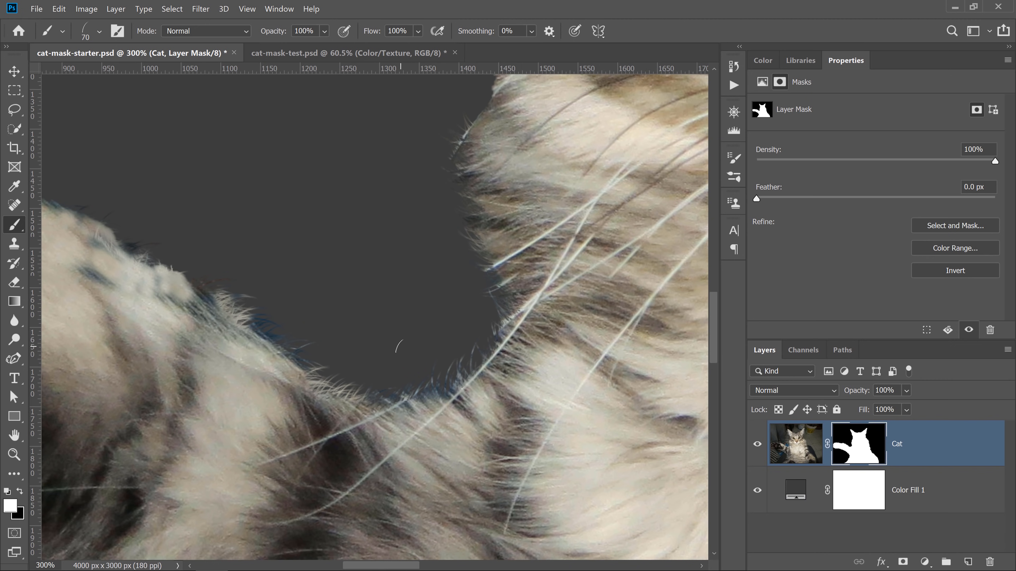
- Toggle the mask off and on to compare, then paint more strands along the chest and arm edge
shift+click(839, 457)
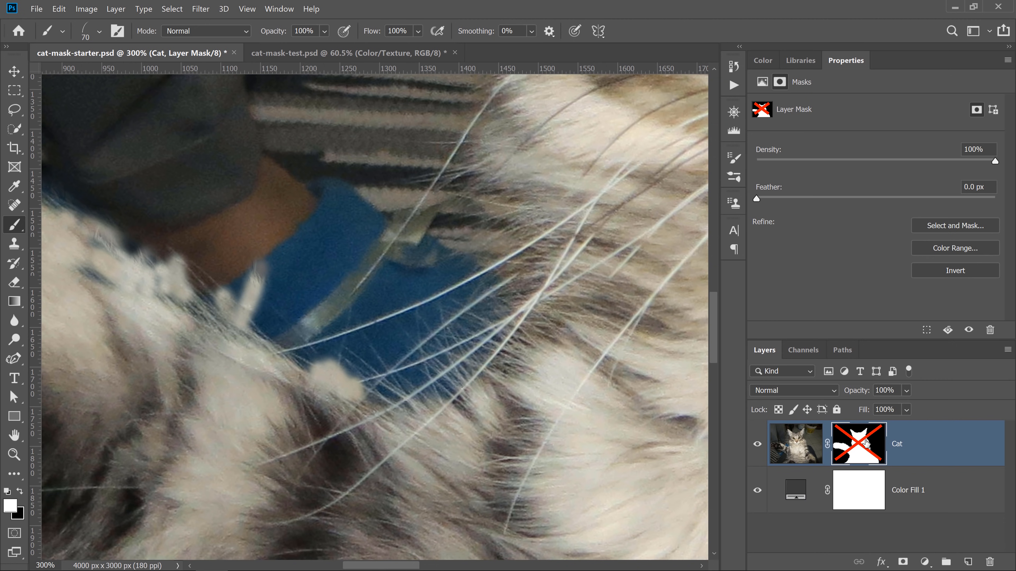
shift+click(845, 443)
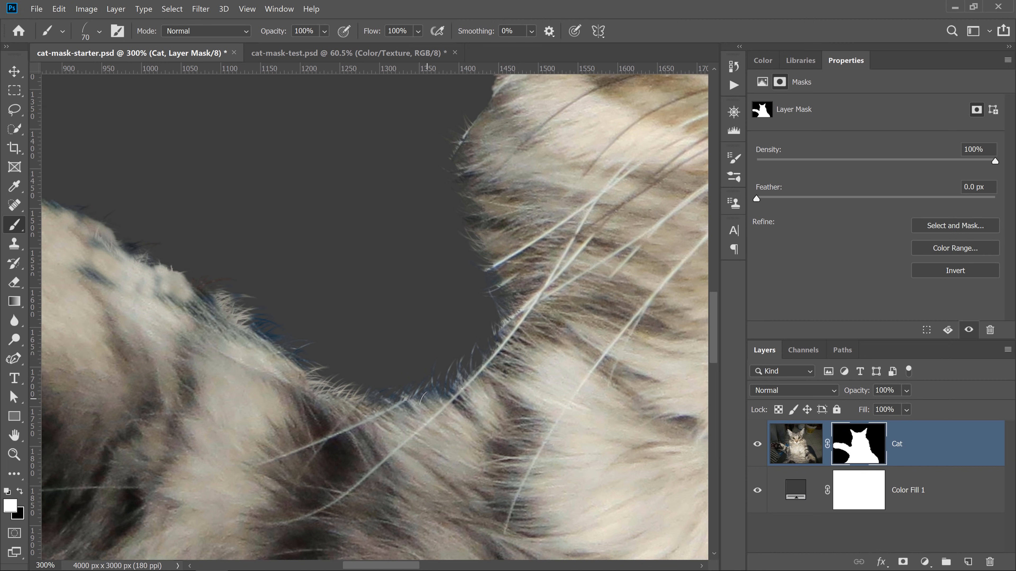
mouse_move(435, 396)
mouse_down()
mouse_move(499, 329)
mouse_move(516, 272)
mouse_up()
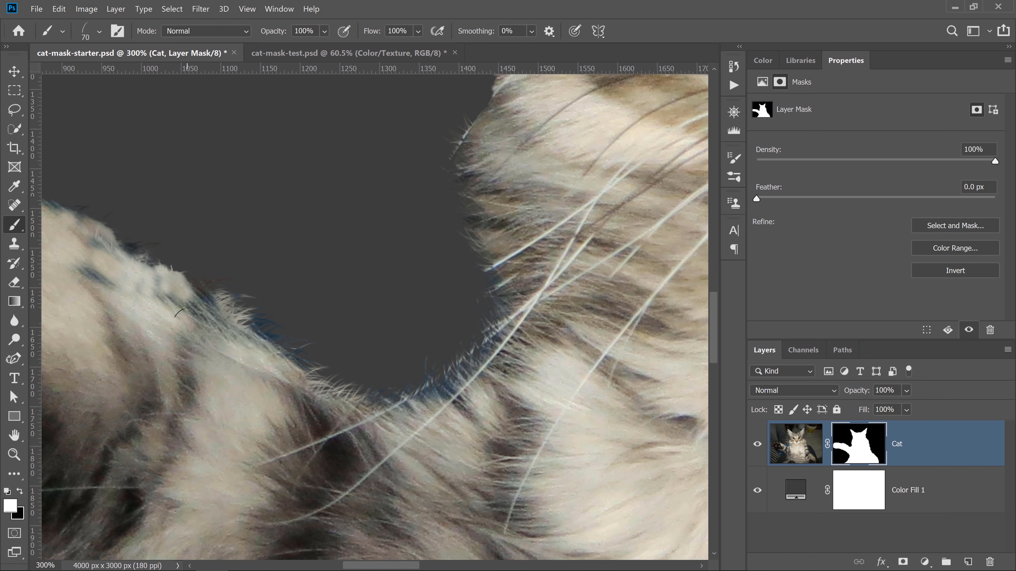
drag(176, 274, 215, 307)
- Enable Flip X on the brush tip and paint fur strands along the top of the head
drag(488, 147, 208, 480)
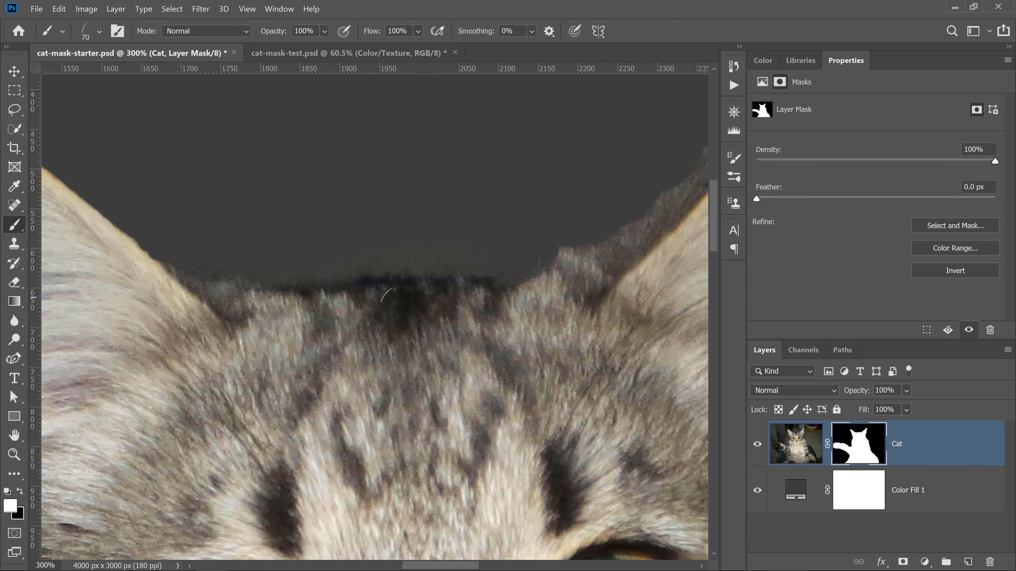
click(116, 31)
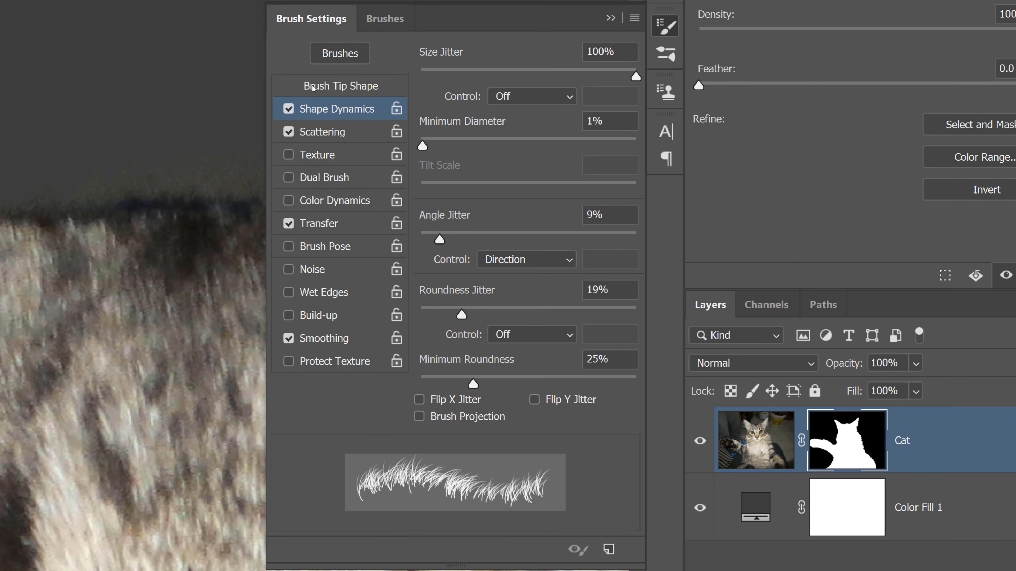
click(515, 200)
click(425, 219)
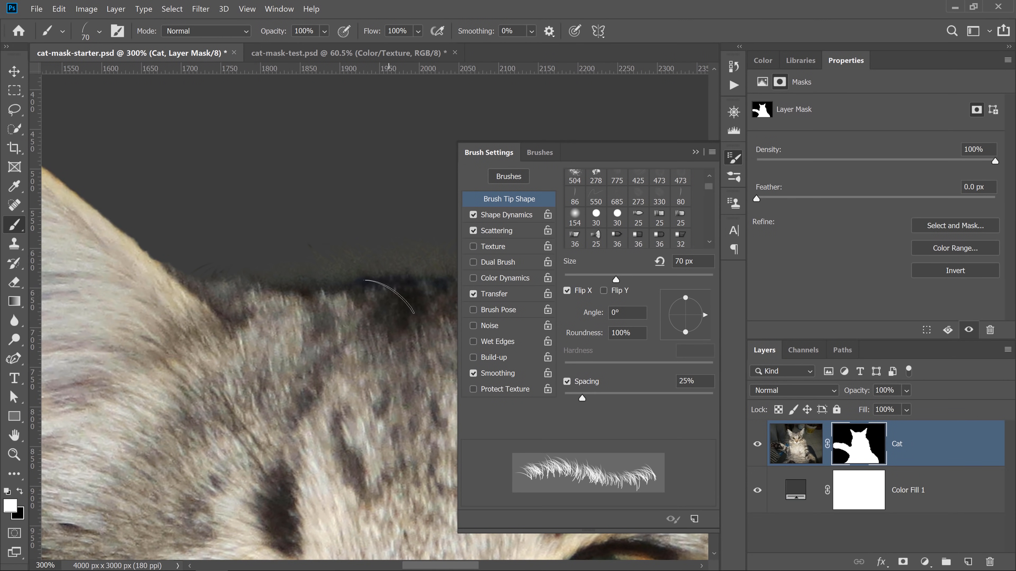
drag(372, 293, 122, 338)
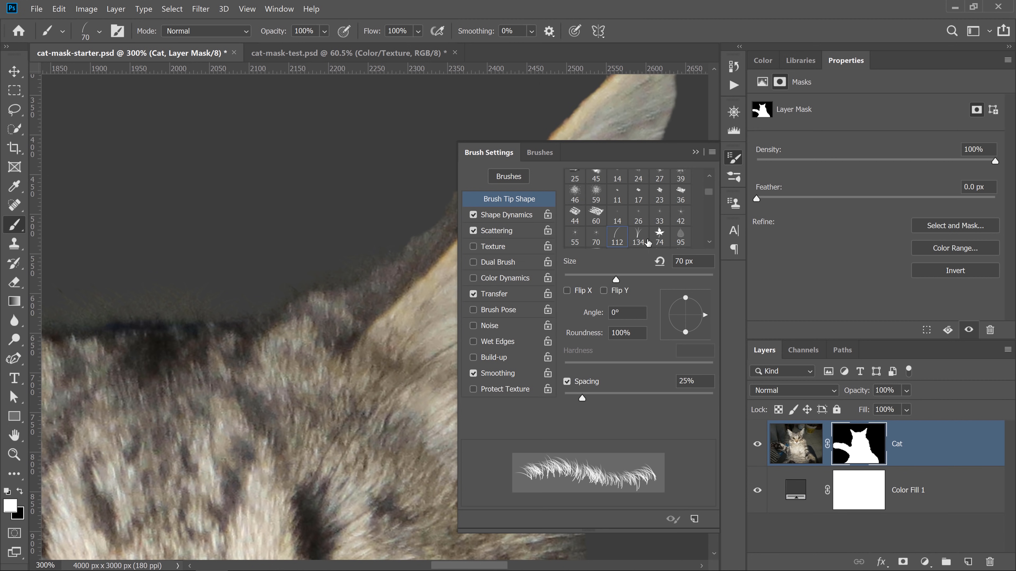
- Paint short fur strands along the edge of the cat's side fur on the right
click(695, 152)
mouse_move(411, 335)
mouse_down()
mouse_move(395, 216)
mouse_move(302, 324)
mouse_move(240, 284)
mouse_move(294, 295)
mouse_move(266, 170)
mouse_move(155, 170)
mouse_up()
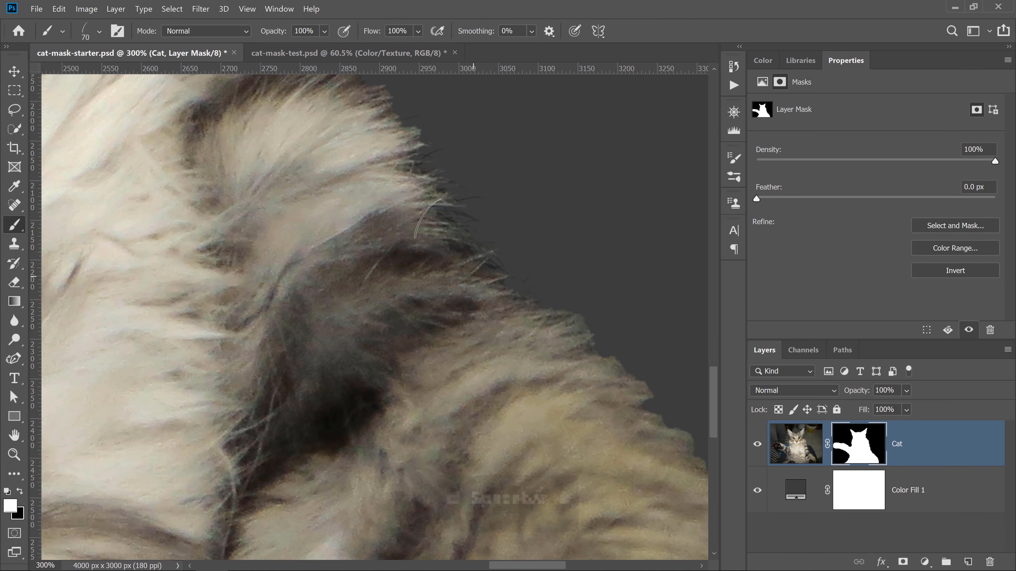
click(531, 329)
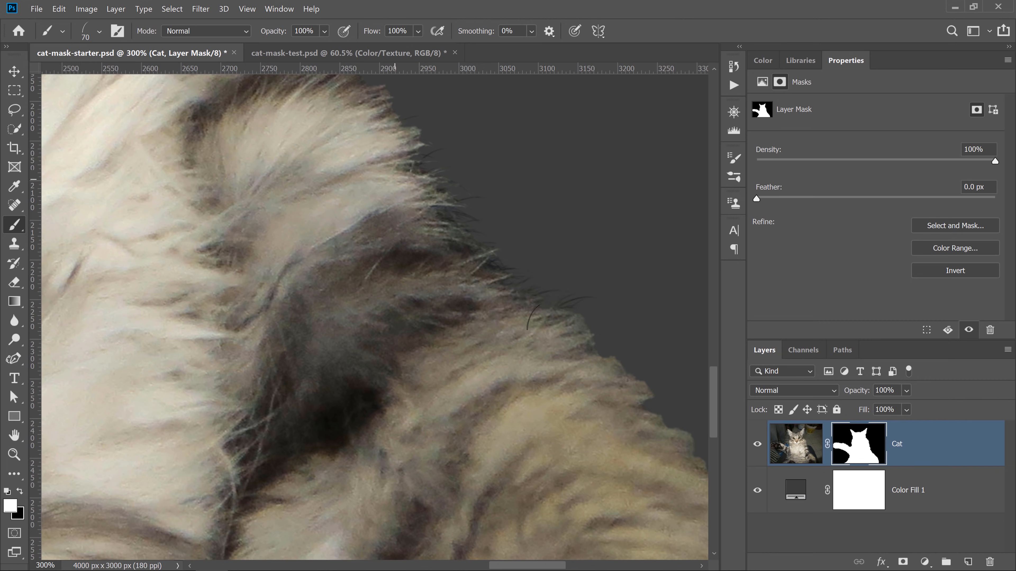
click(588, 353)
click(512, 257)
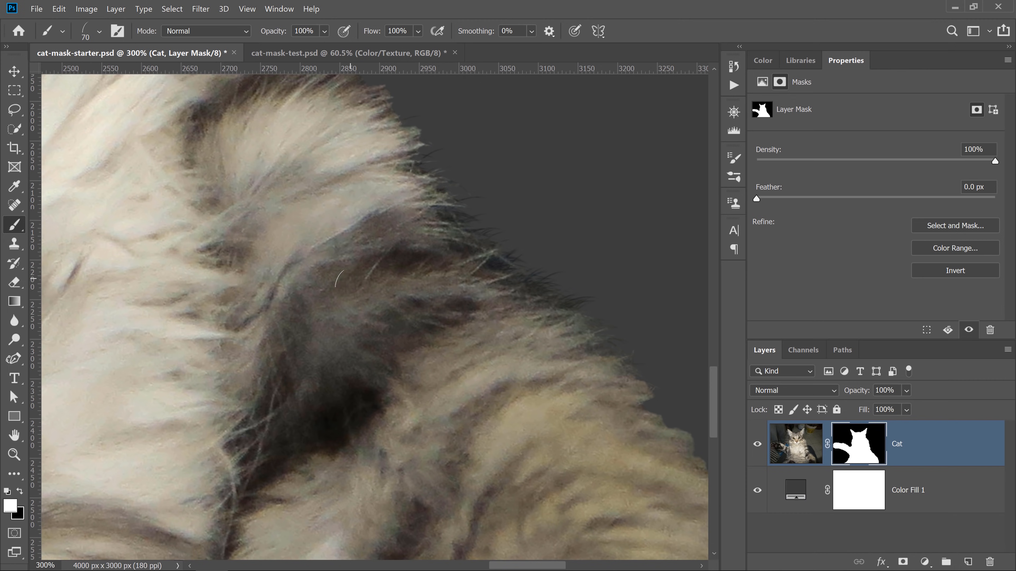
- Enable Flip X on the brush tip and paint fur strands along the underside edge of the arm
key(space)
mouse_move(304, 292)
mouse_down()
mouse_move(403, 309)
mouse_move(336, 286)
mouse_move(408, 204)
mouse_move(422, 254)
mouse_move(487, 290)
mouse_up()
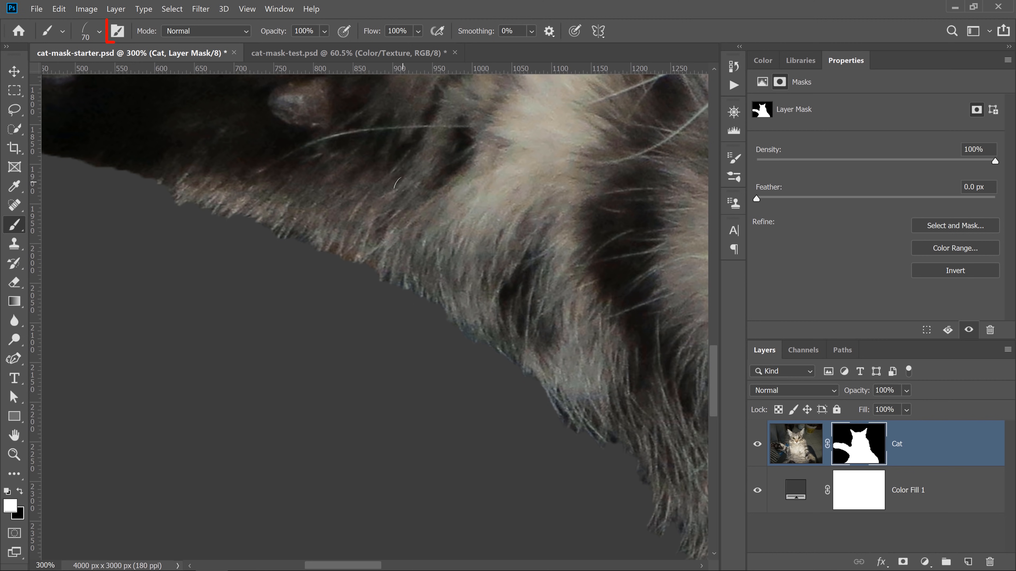
key(F5)
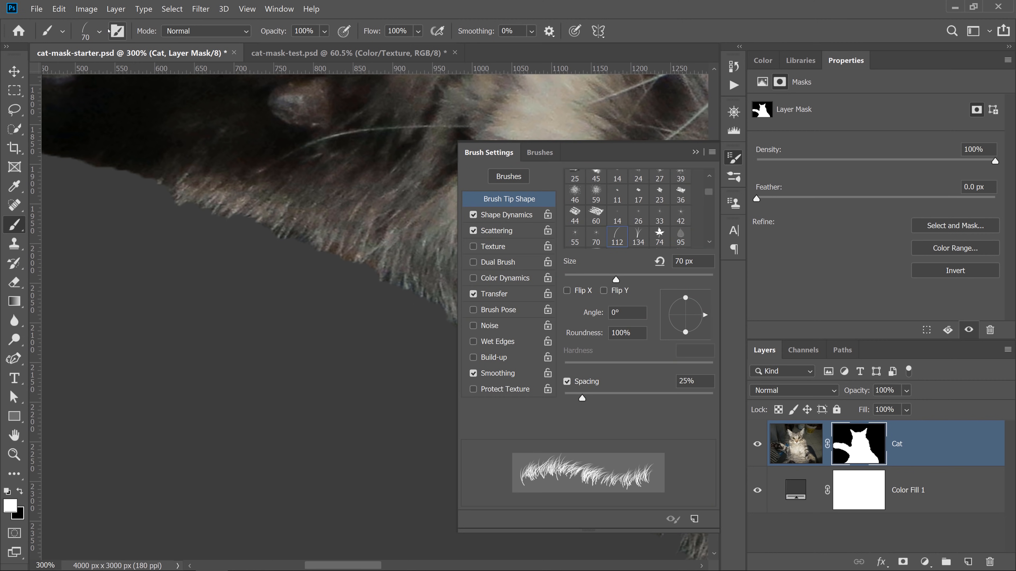
click(567, 291)
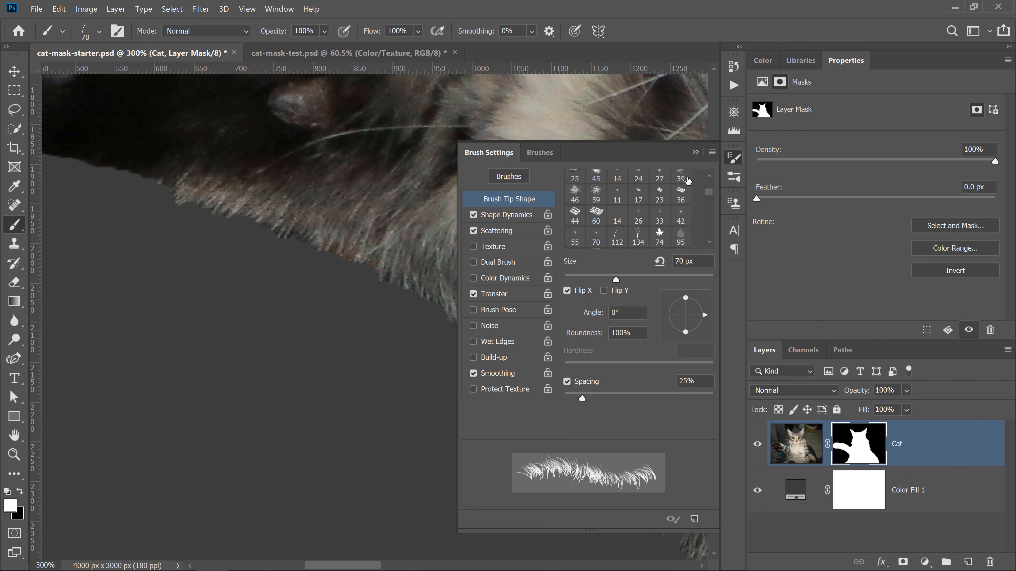
click(695, 153)
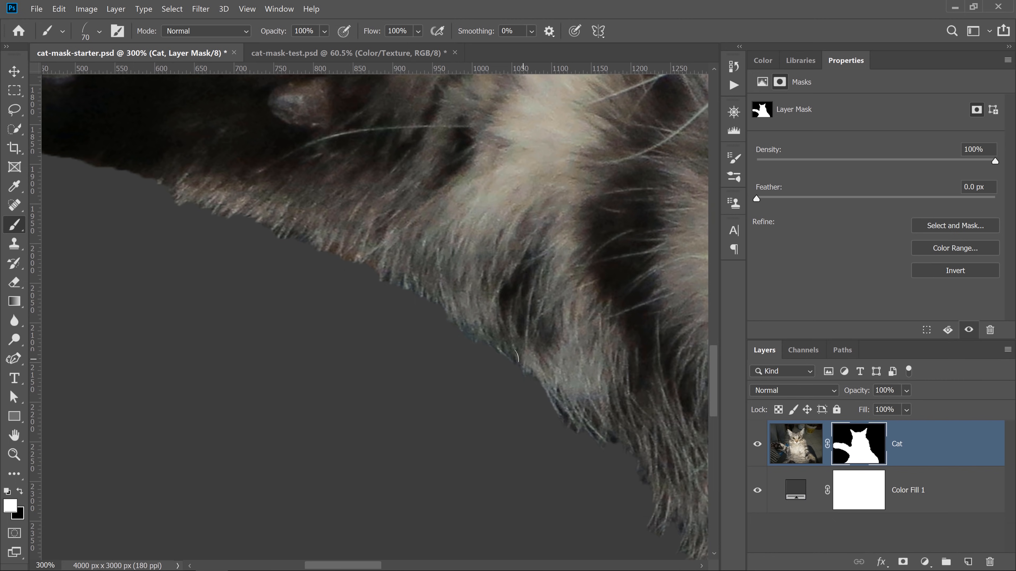
mouse_move(454, 338)
mouse_down()
mouse_move(362, 255)
mouse_move(126, 168)
mouse_move(268, 244)
mouse_up()
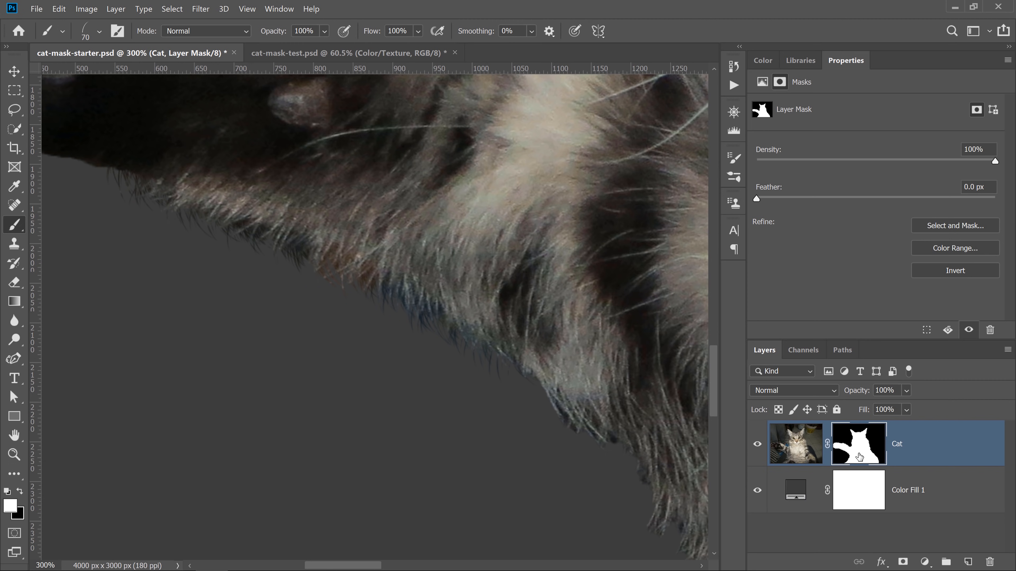
- Disable and re-enable the Cat layer mask to compare the painted edge
key(shift)
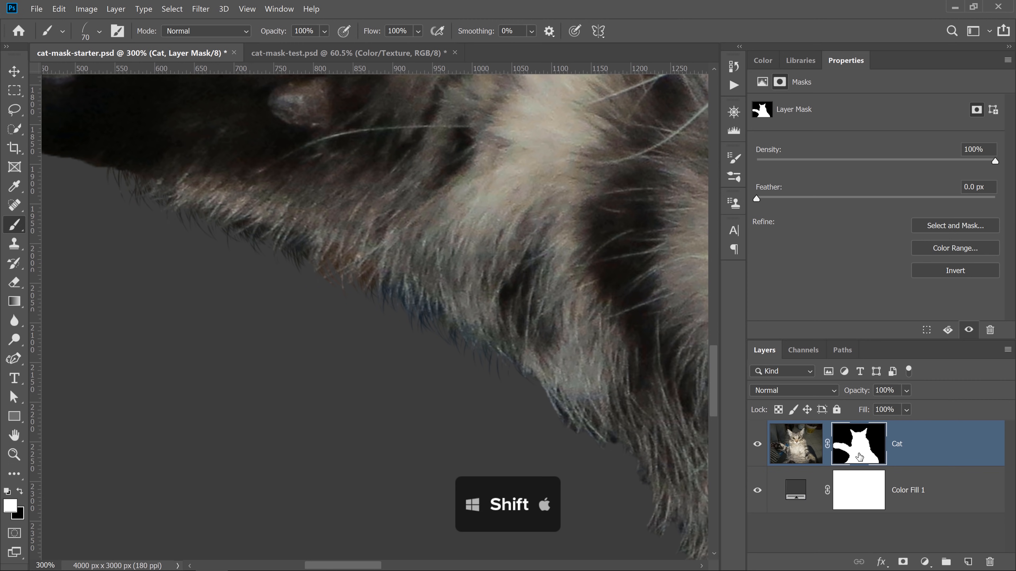
shift+click(859, 457)
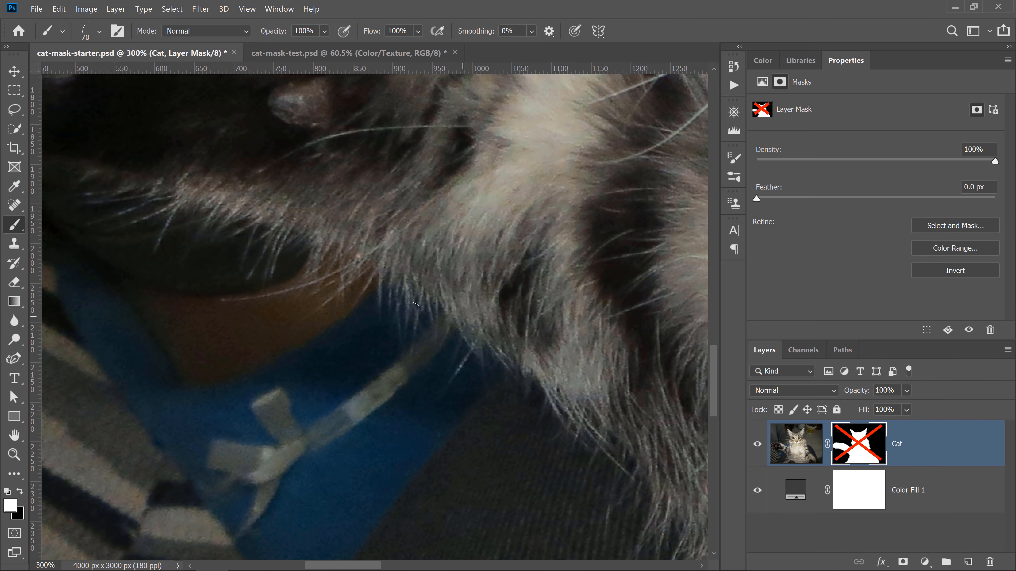
shift+click(844, 453)
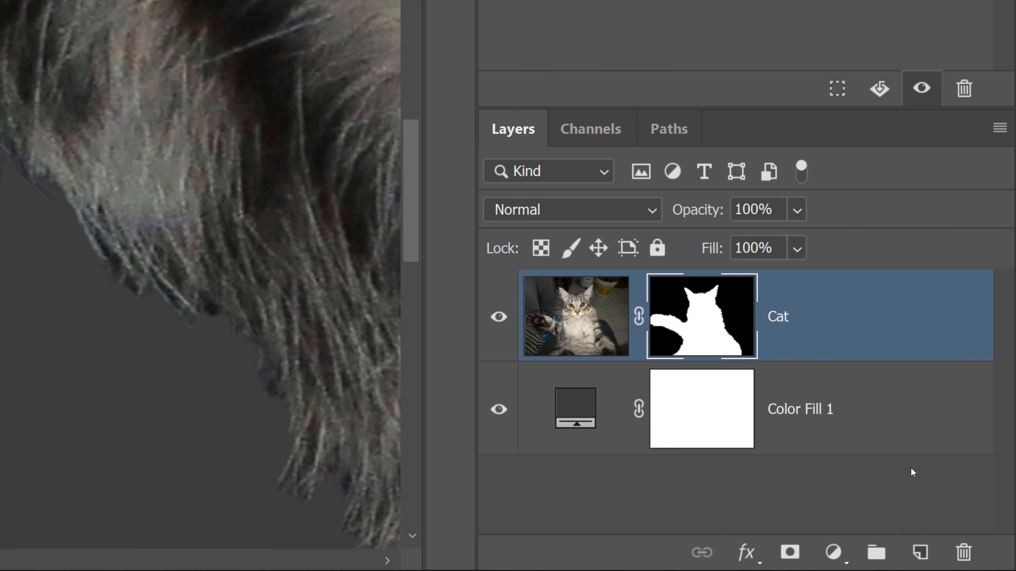
- Add a new layer named Color/Texture above Cat and clip it to the Cat layer
click(920, 552)
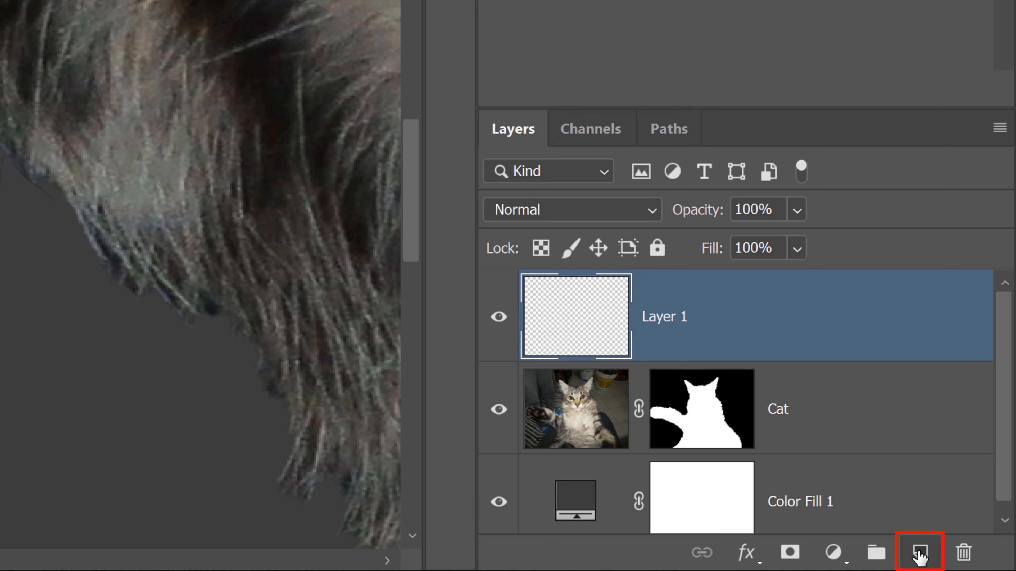
double_click(666, 316)
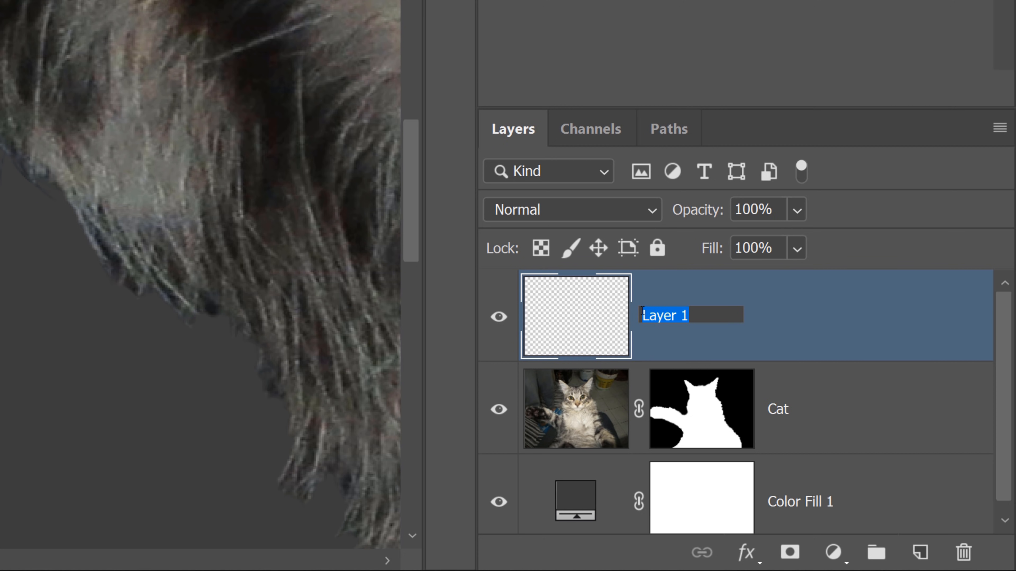
text(Color/Texture)
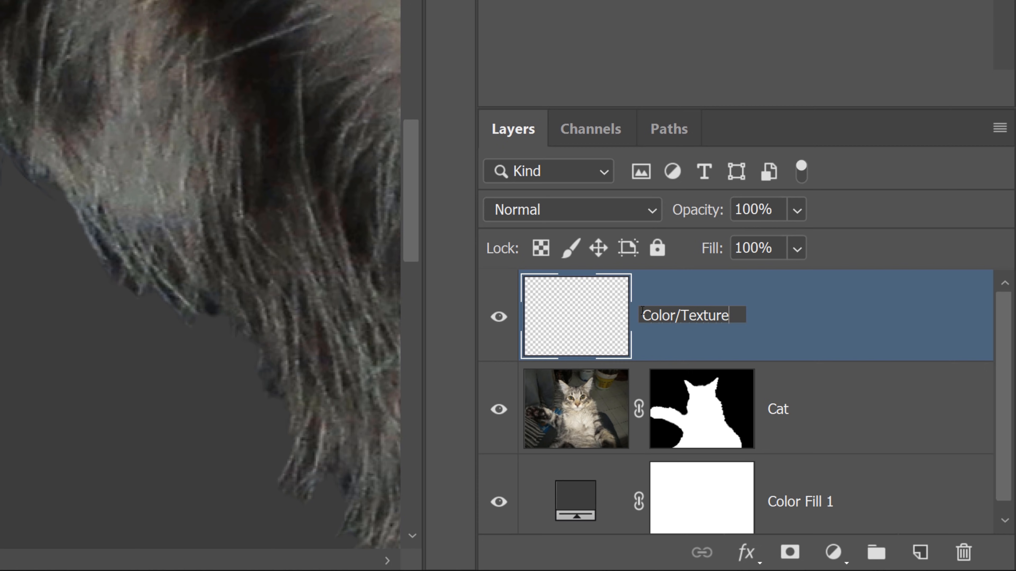
key(Return)
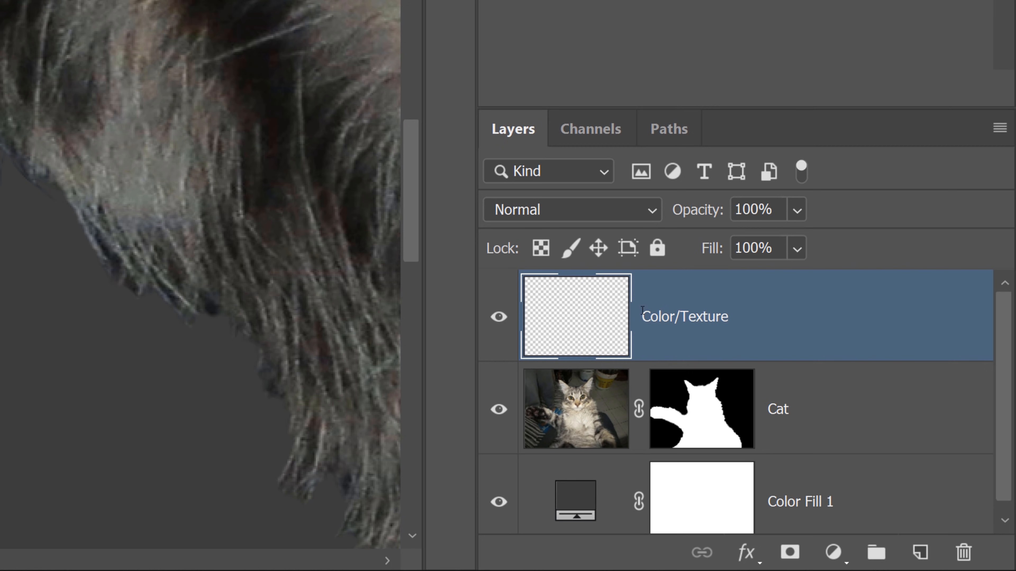
key(ctrl+alt+g)
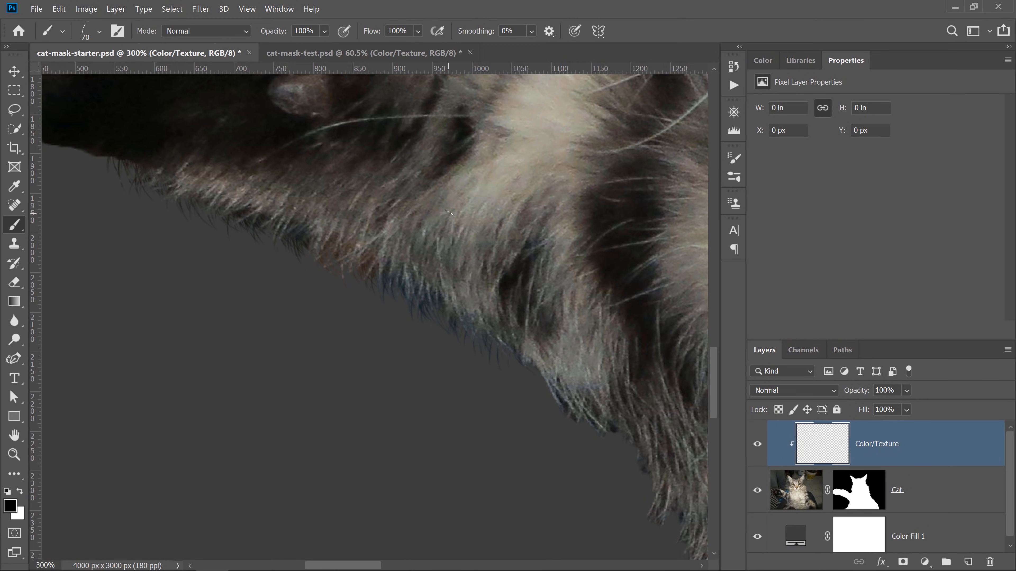
- Try painting dark strands on the Color/Texture layer, then undo the stroke
mouse_move(448, 213)
mouse_down()
mouse_move(500, 184)
mouse_move(456, 216)
mouse_move(516, 188)
mouse_move(400, 276)
mouse_move(307, 240)
mouse_move(240, 192)
mouse_move(192, 214)
mouse_up()
mouse_move(168, 181)
mouse_down()
mouse_move(304, 224)
mouse_move(504, 340)
mouse_move(453, 286)
mouse_move(340, 208)
mouse_up()
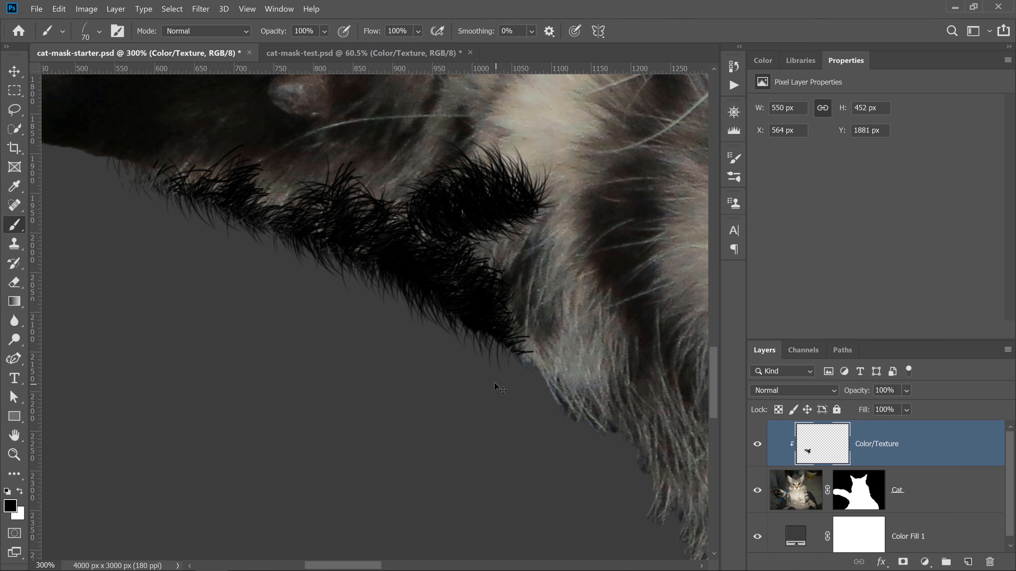
key(ctrl+z)
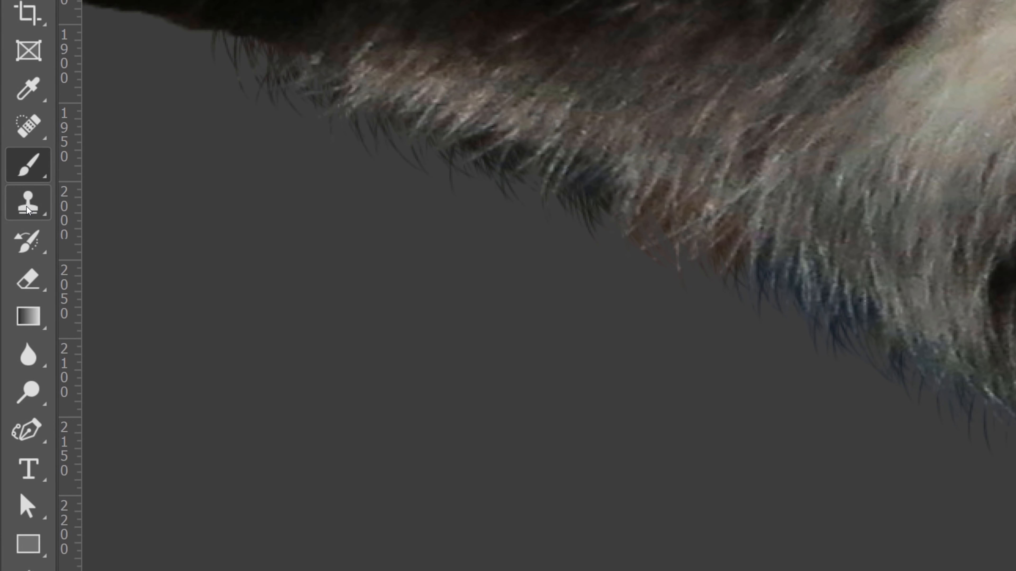
- Switch to the Clone Stamp Tool and clone fur texture onto the Color/Texture layer along the underside edge
right_click(14, 246)
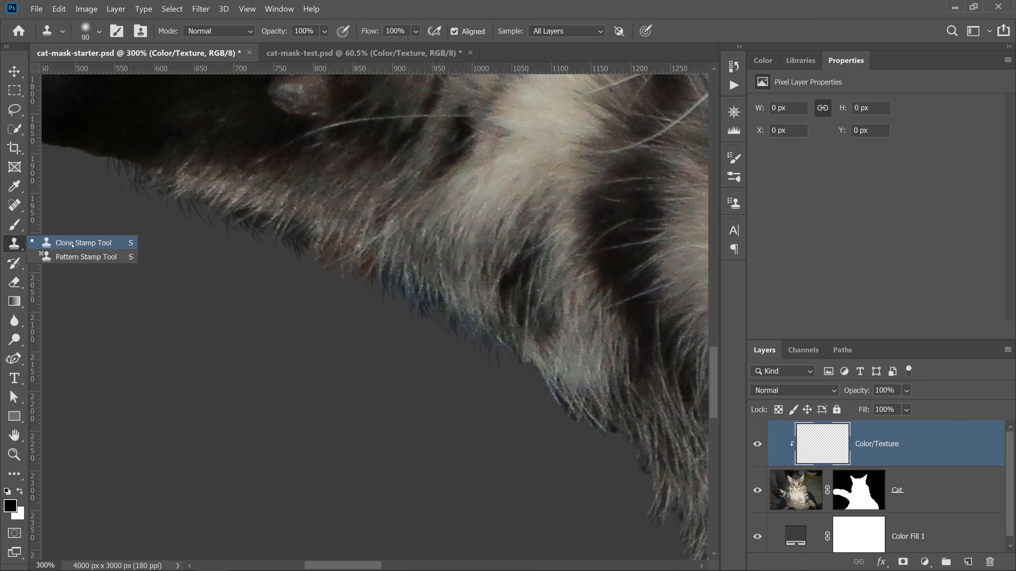
click(144, 202)
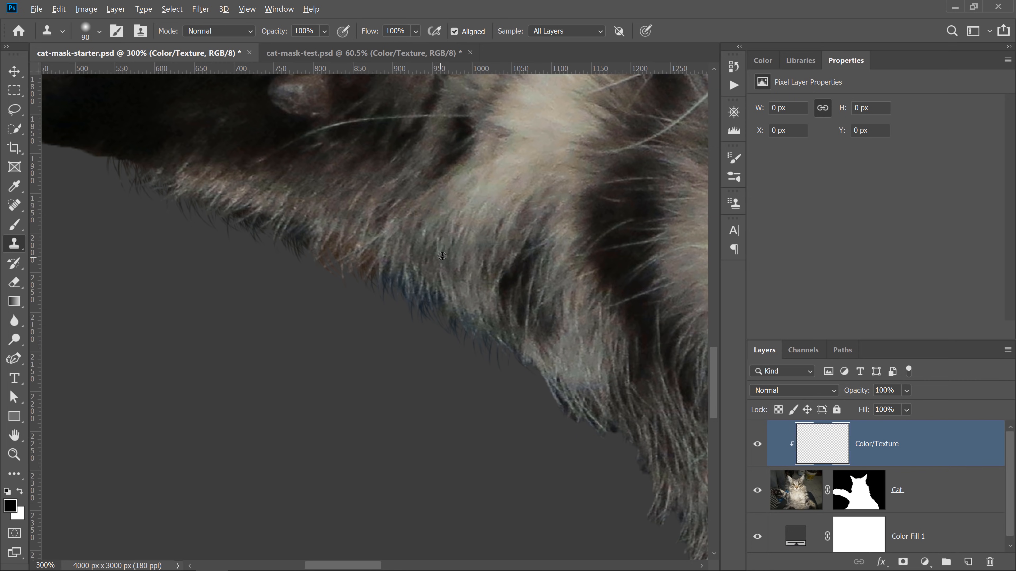
mouse_move(408, 294)
mouse_down()
mouse_move(273, 227)
mouse_move(203, 223)
mouse_move(178, 206)
mouse_up()
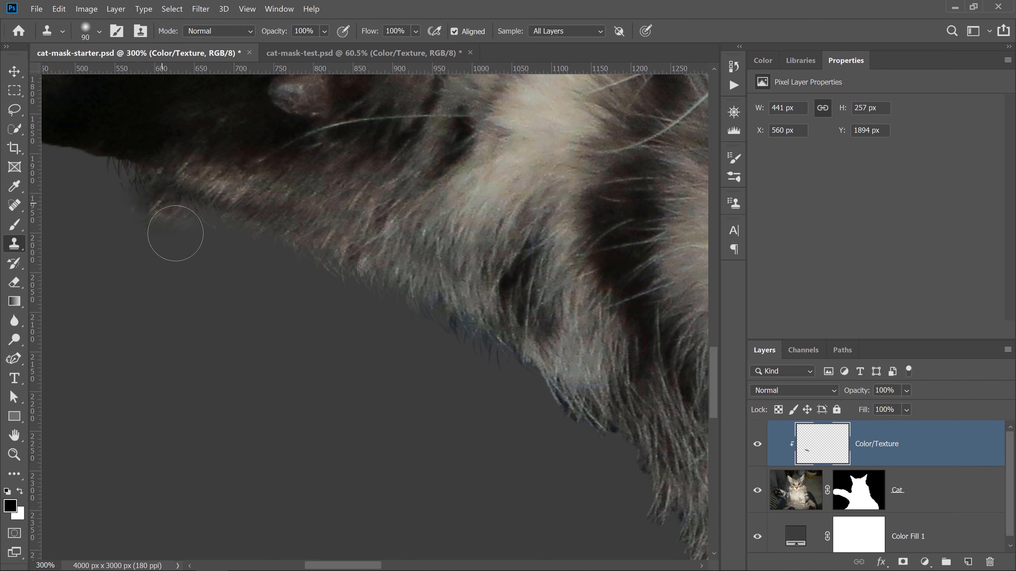
alt+click(467, 296)
click(472, 332)
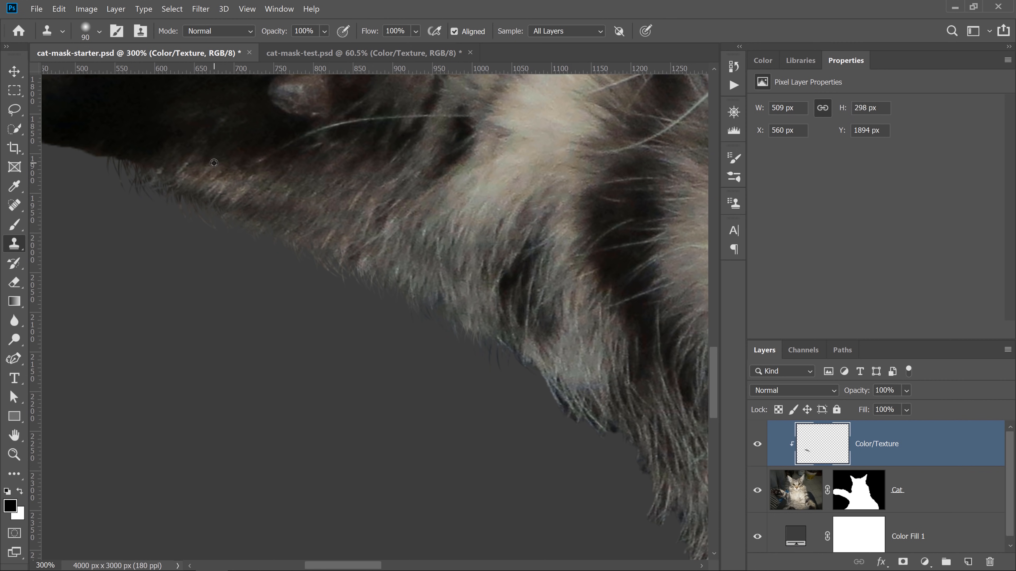
mouse_move(191, 180)
mouse_down()
mouse_move(225, 204)
mouse_move(192, 214)
mouse_up()
alt+click(297, 191)
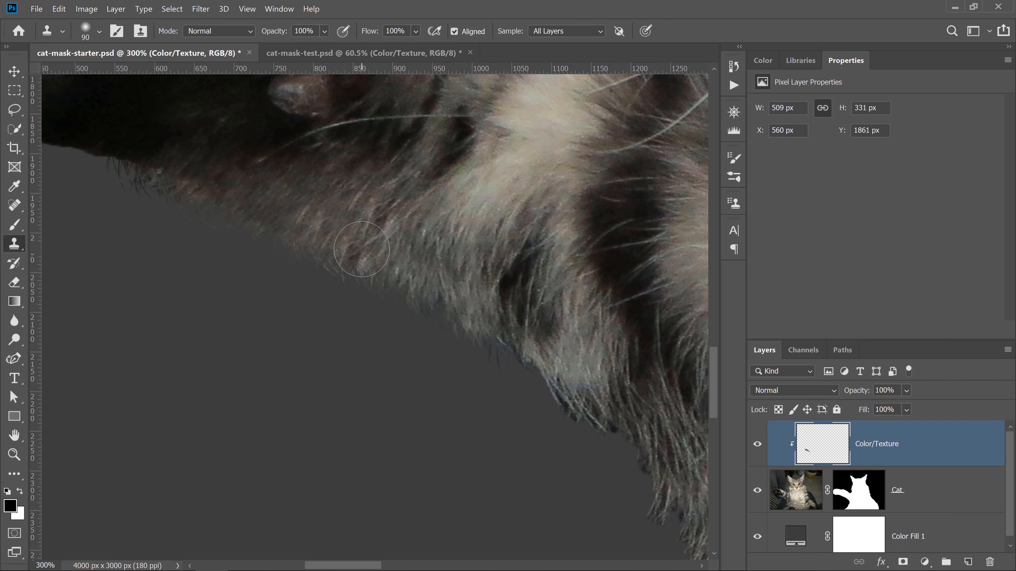
- Fit the image on screen and toggle the Color/Texture layer's visibility to compare the cloned texture
double_click(14, 440)
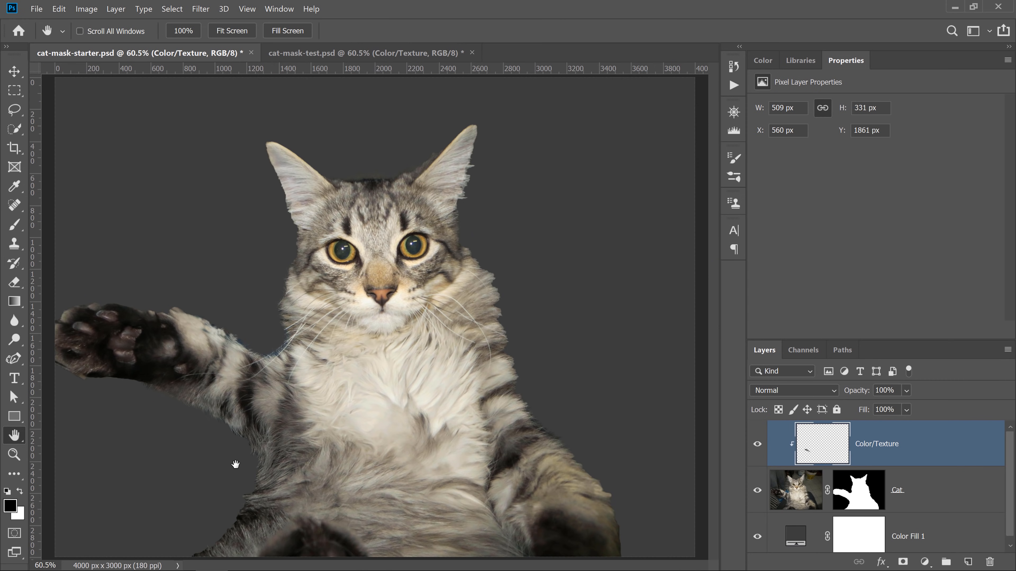
click(756, 445)
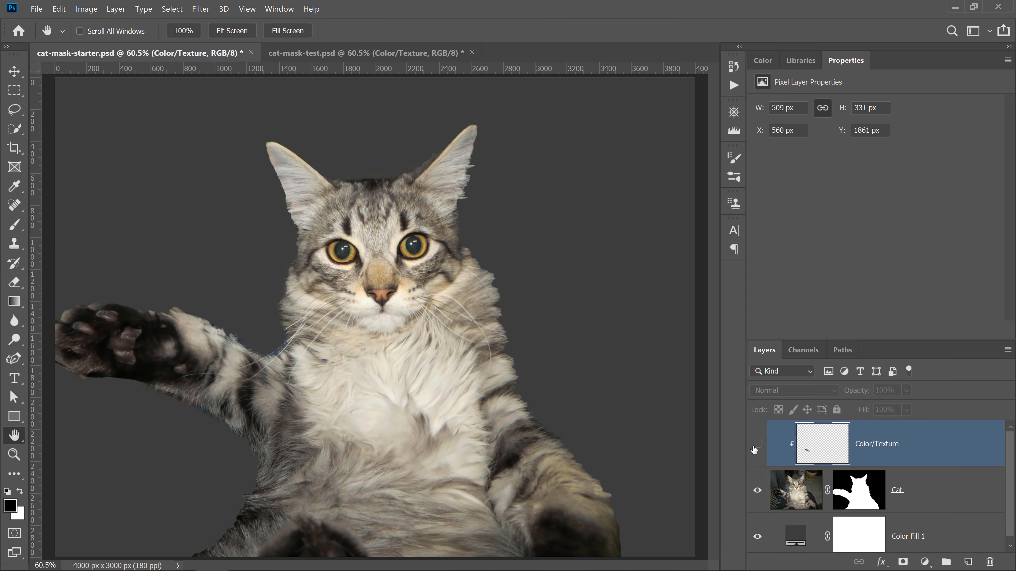
click(752, 446)
click(751, 449)
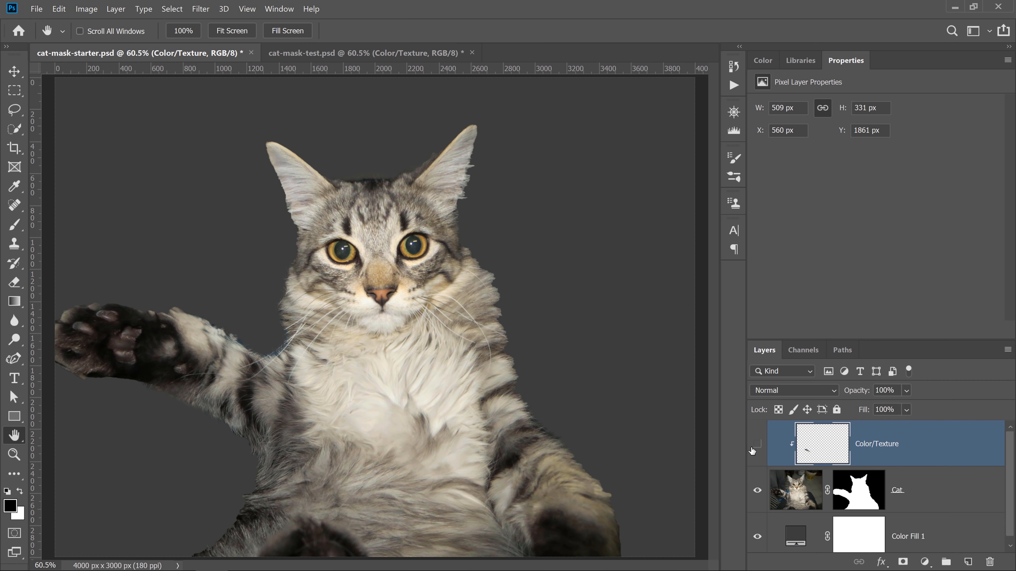
click(751, 449)
click(751, 449)
click(751, 452)
click(752, 451)
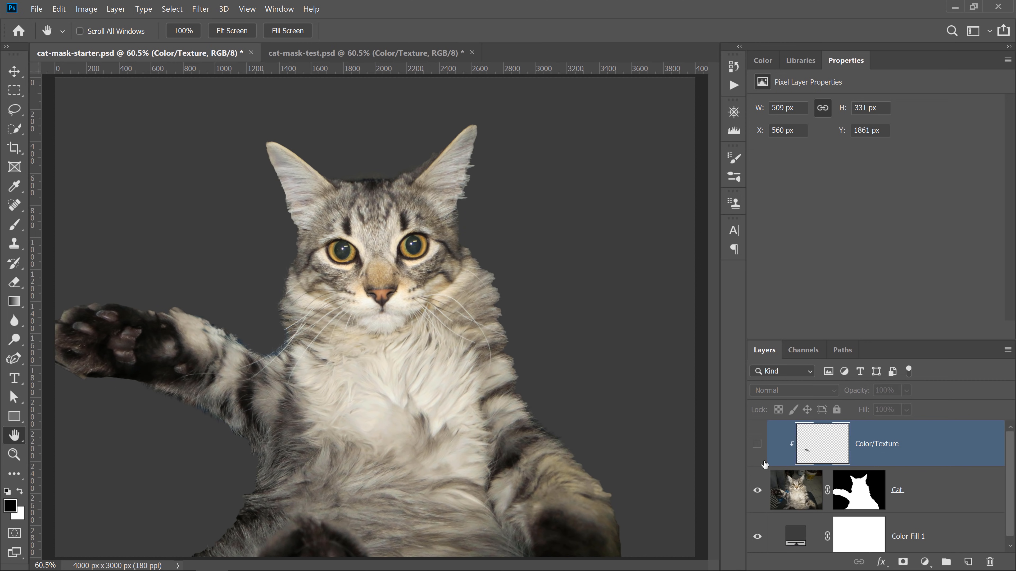
click(756, 446)
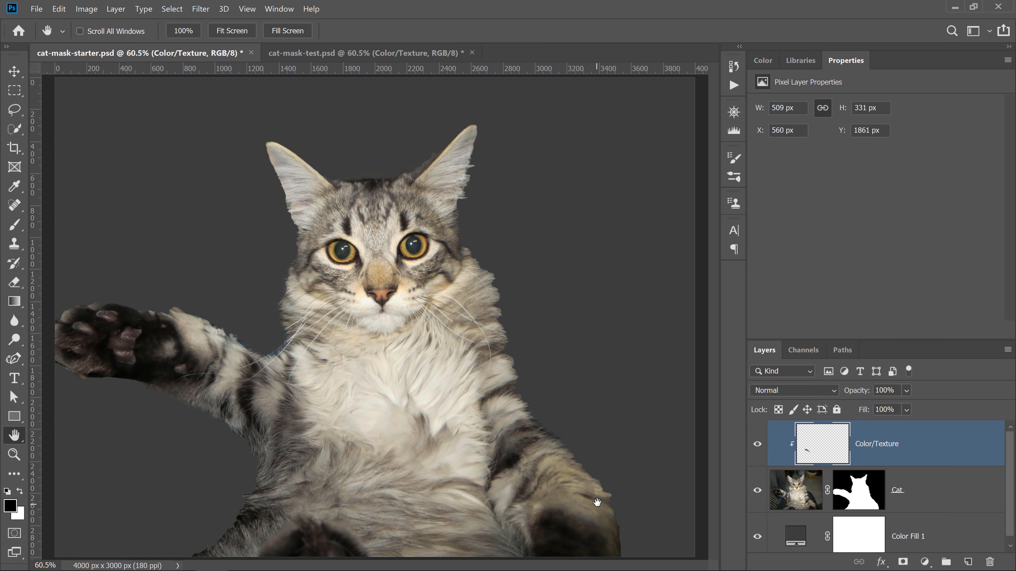
- Return to the Brush Tool on the Cat layer mask, turn Flip X off, and paint strands along the lower right side
click(16, 224)
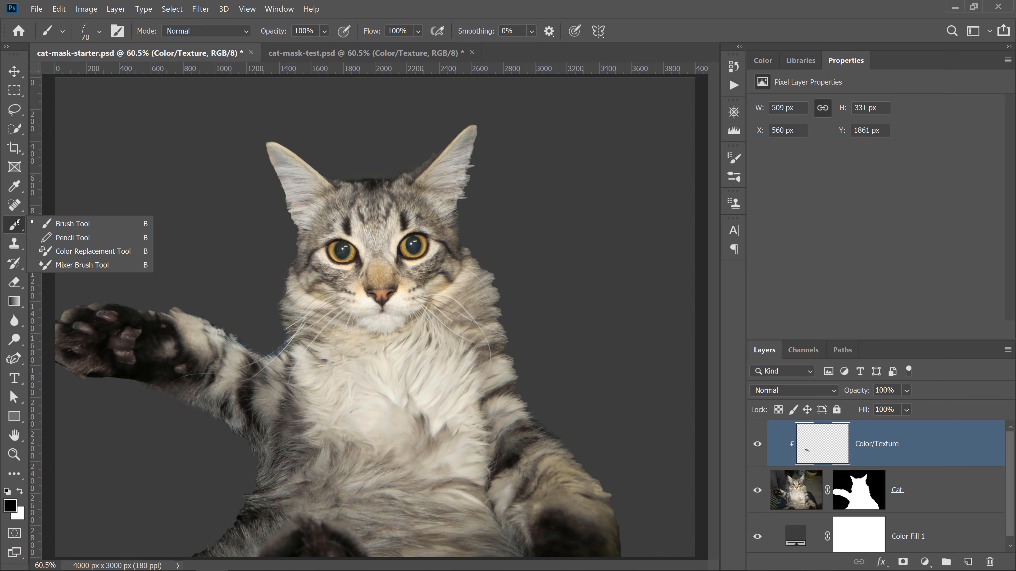
click(72, 224)
click(864, 495)
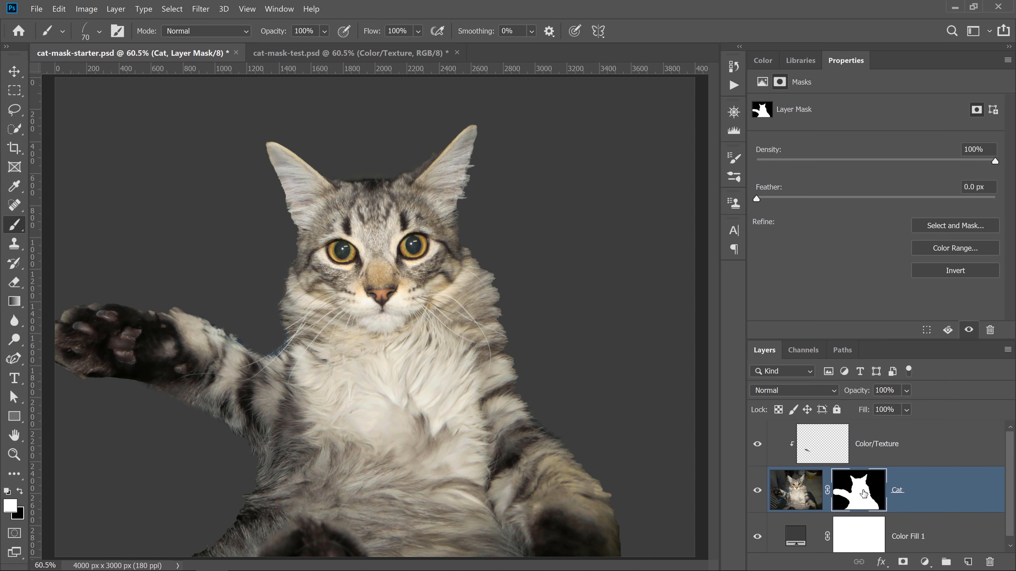
key(ctrl+2)
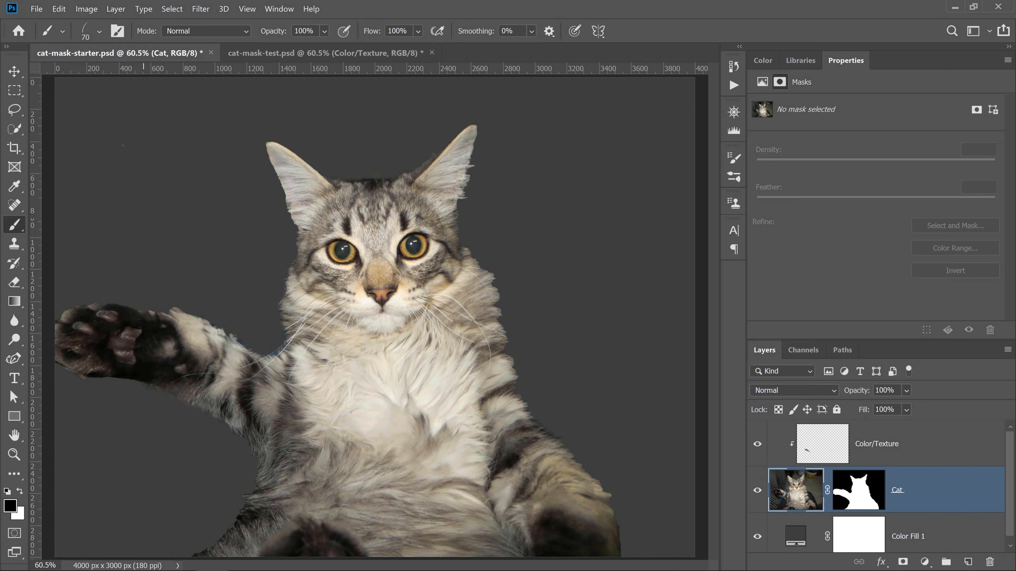
click(118, 31)
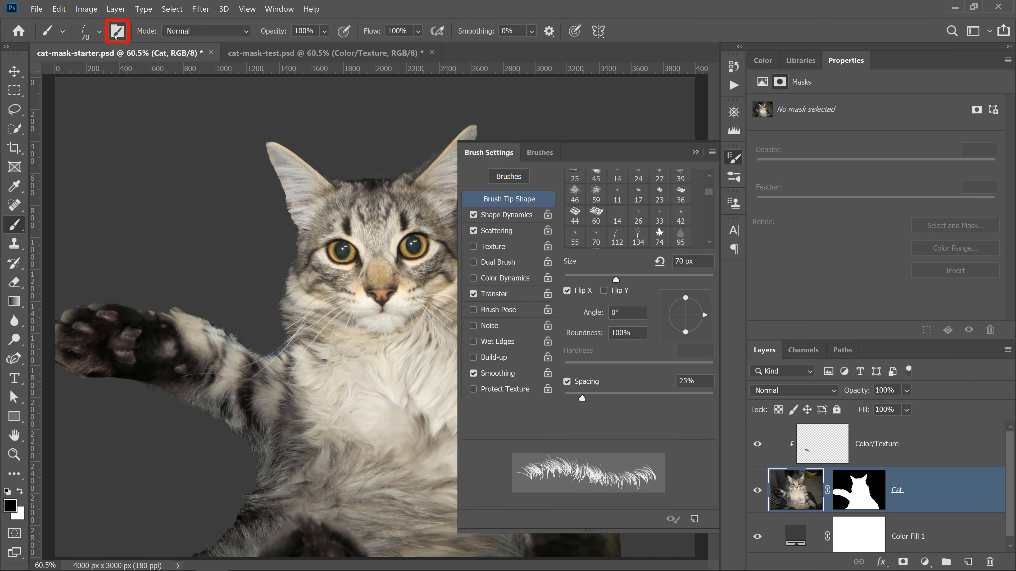
click(567, 291)
click(695, 152)
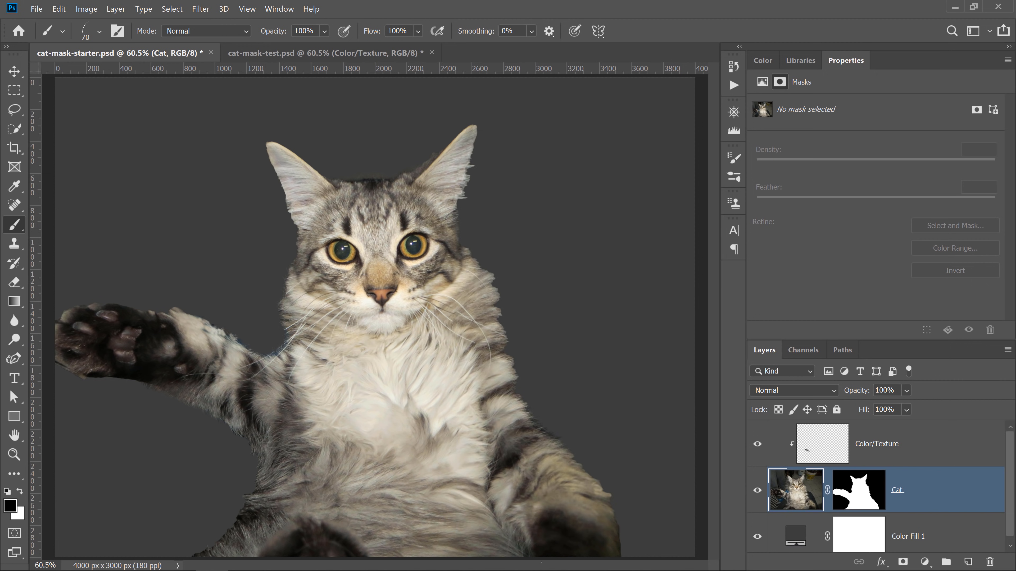
click(860, 491)
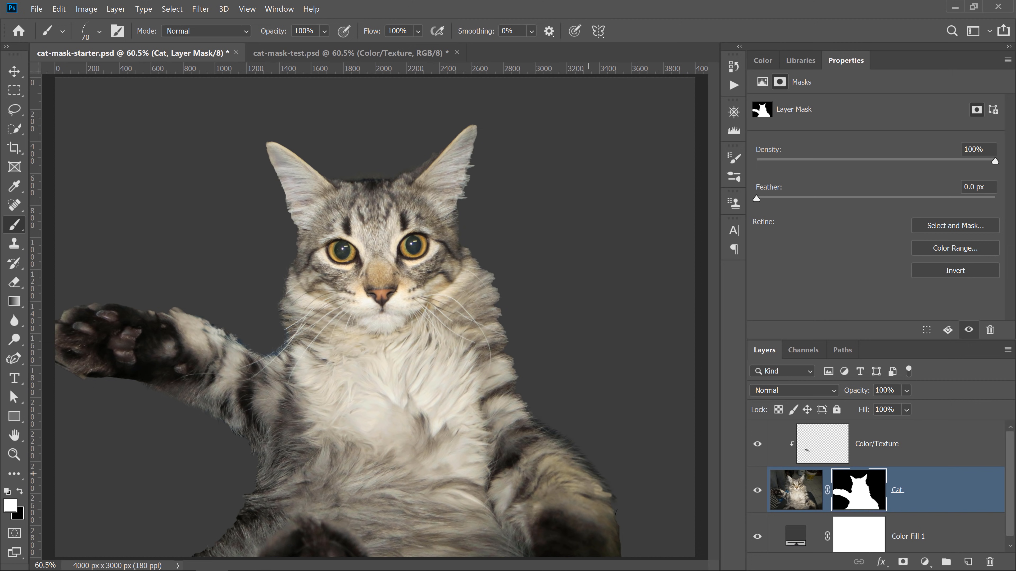
drag(616, 514, 624, 556)
- Zoom into the right side fur edge, select the Blur Tool, and fit the image to the screen
scroll(592, 492, up, 8)
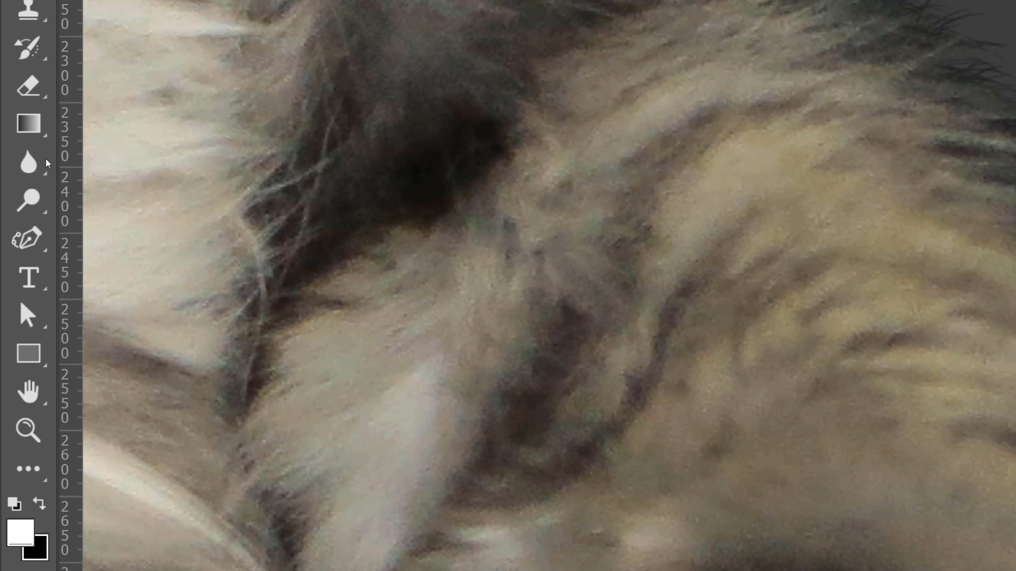
click(15, 322)
right_click(30, 167)
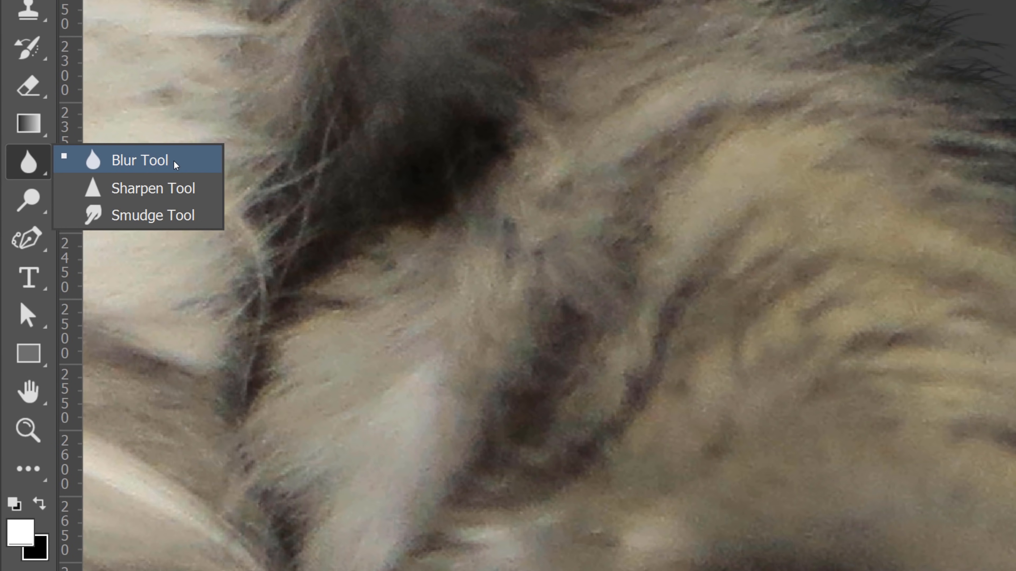
click(172, 163)
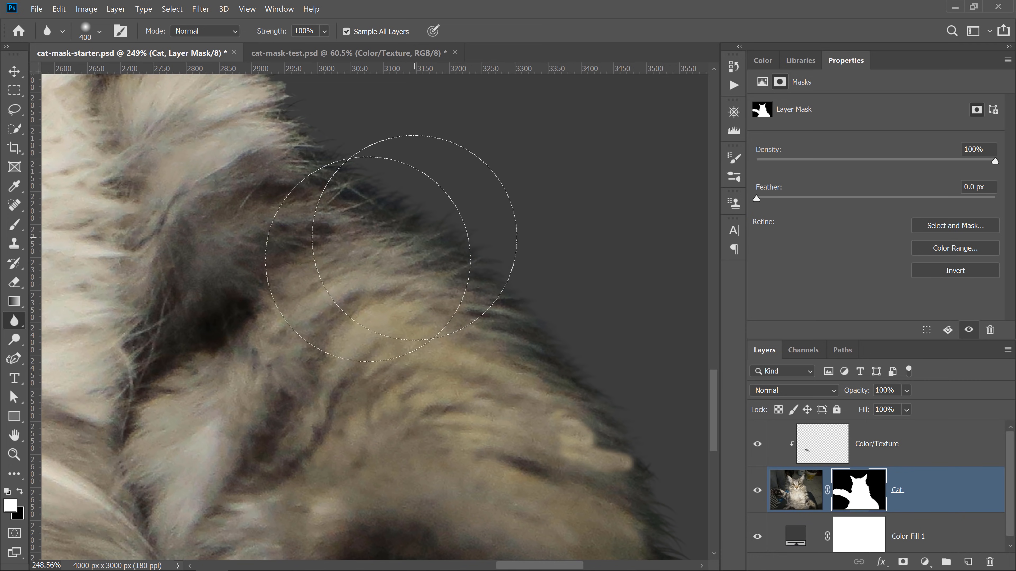
double_click(14, 435)
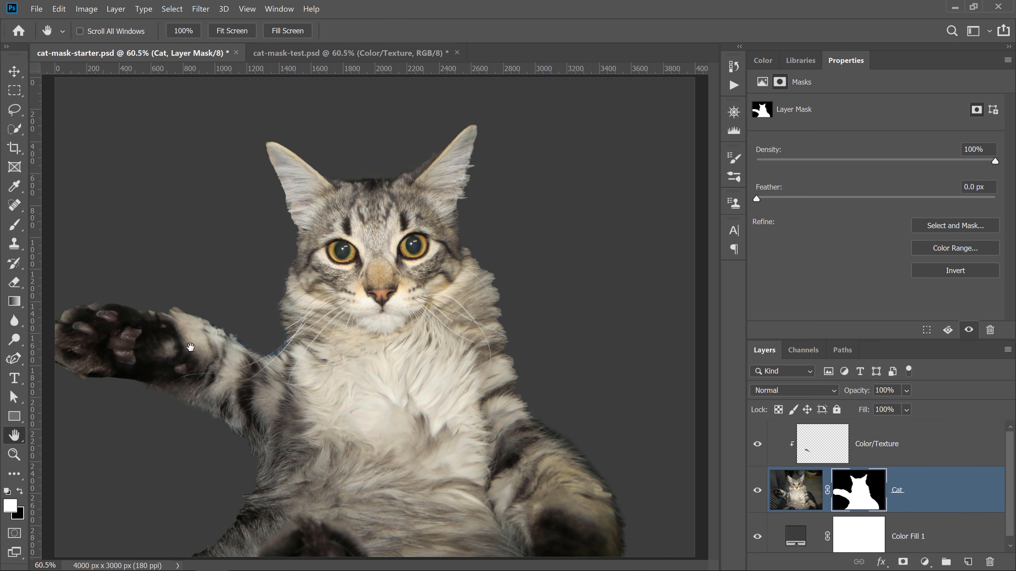
- Zoom into the fur edge beside the raised leg and add a new layer above Color/Texture named Painted Fur
click(14, 455)
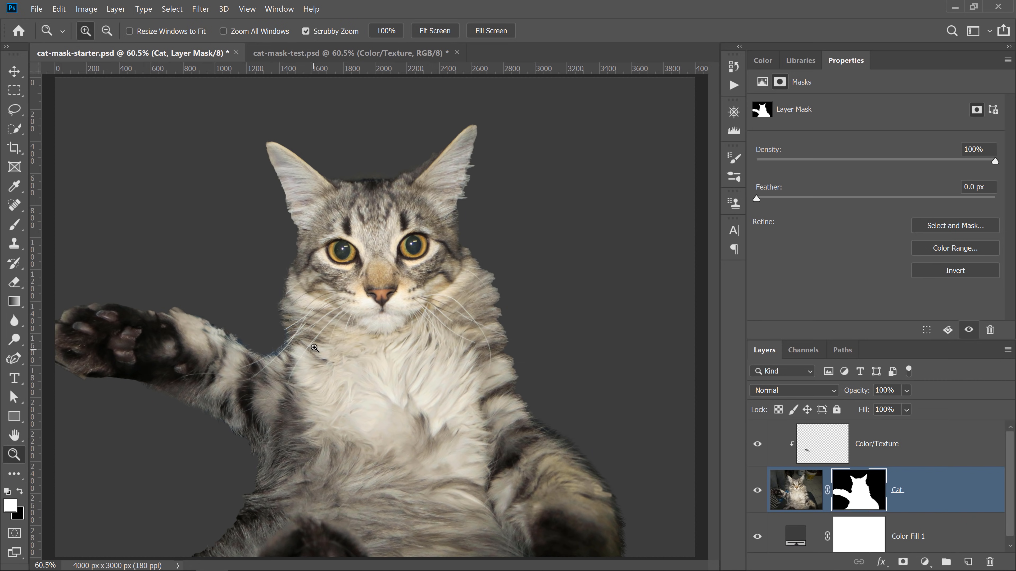
click(294, 337)
click(271, 335)
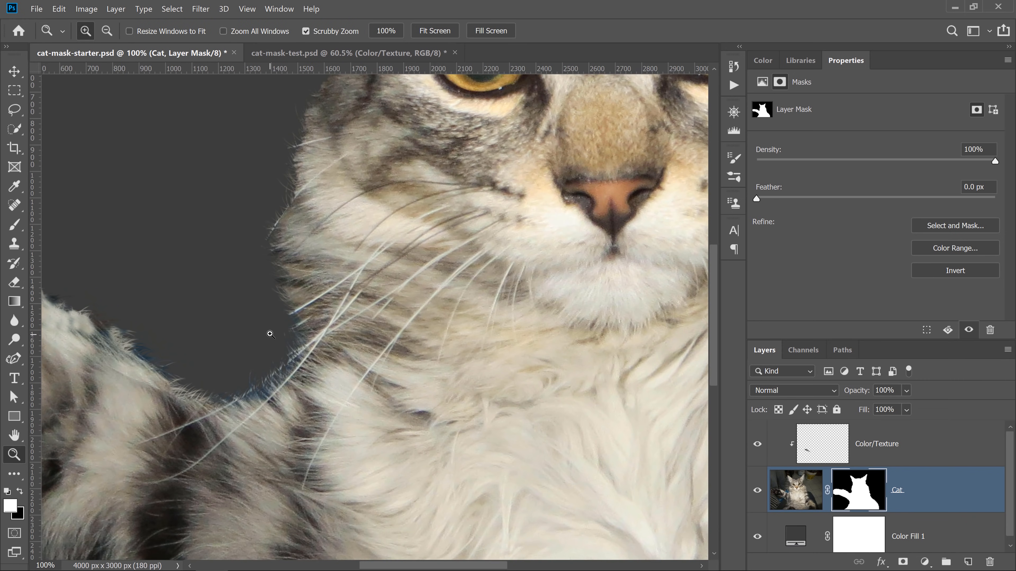
click(268, 335)
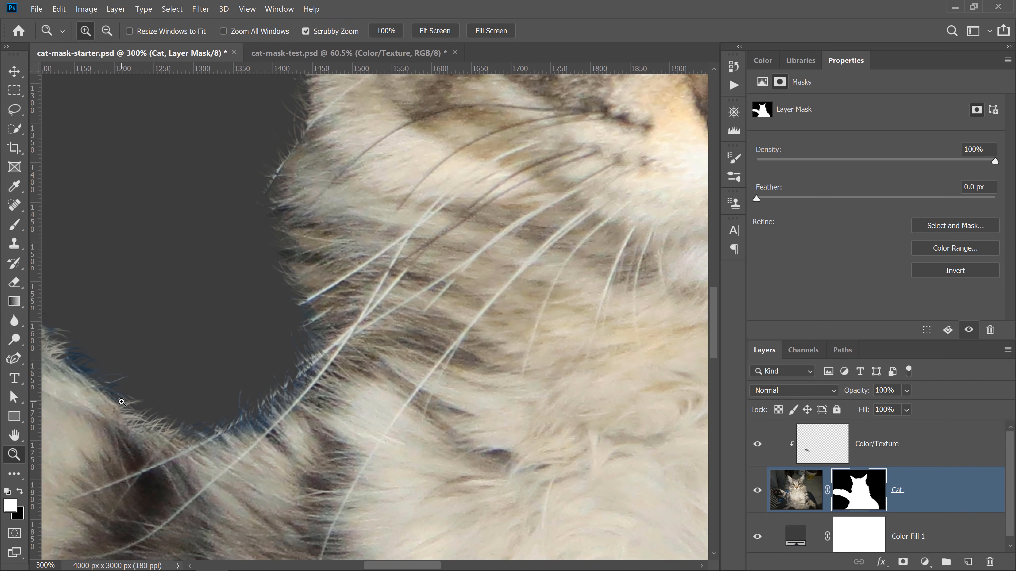
click(875, 462)
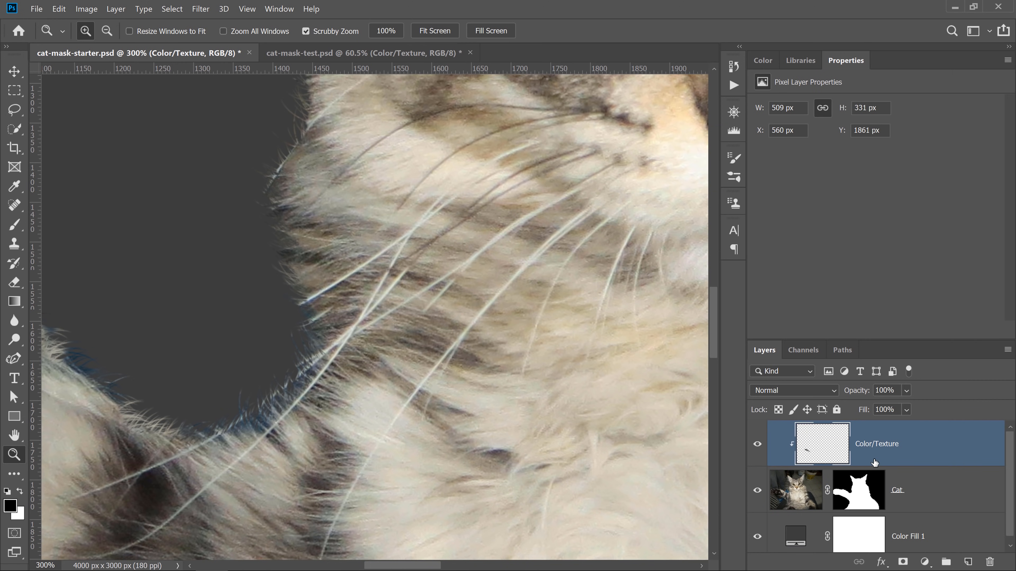
click(968, 561)
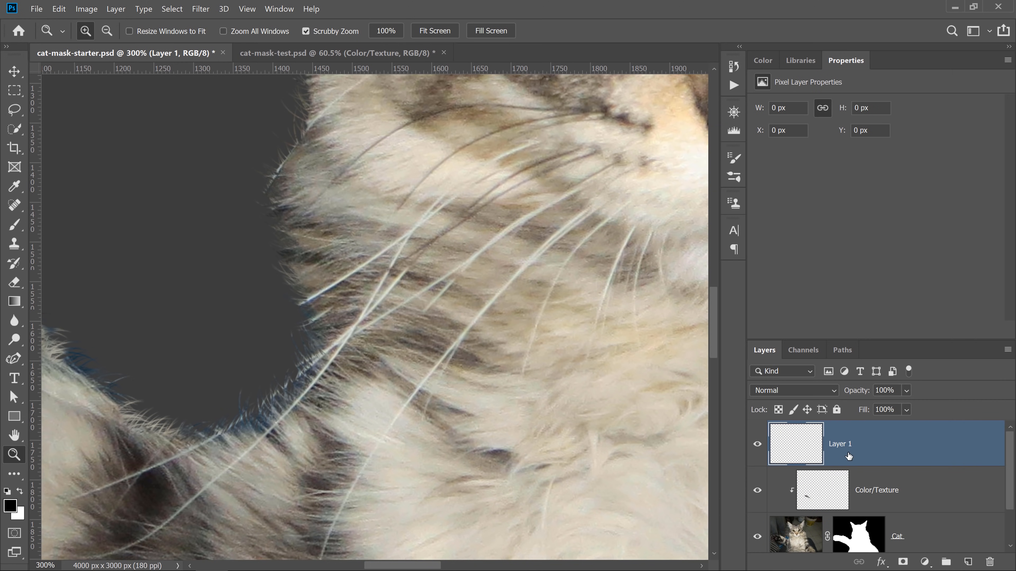
double_click(839, 444)
text(Painted Fur)
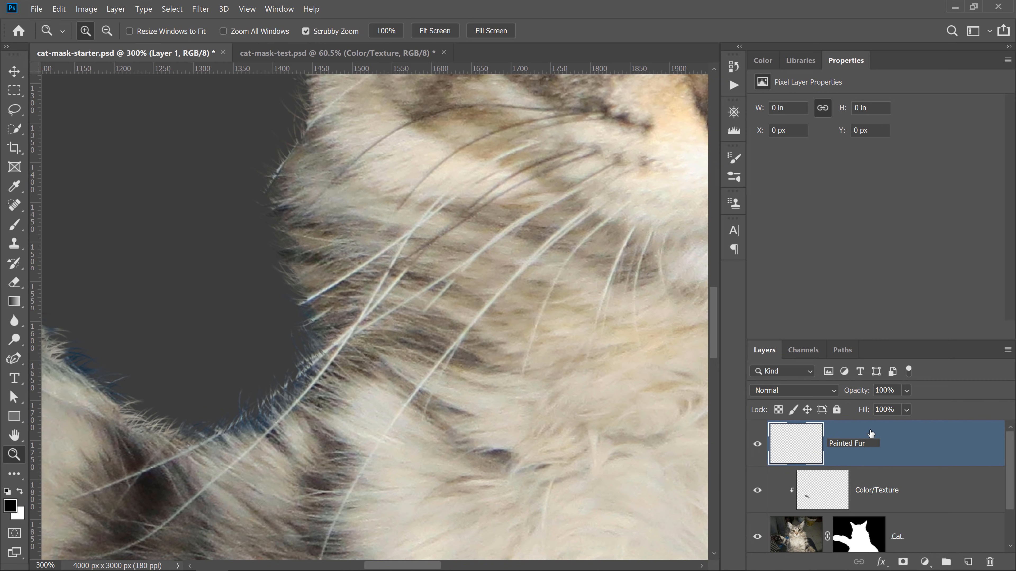
key(Return)
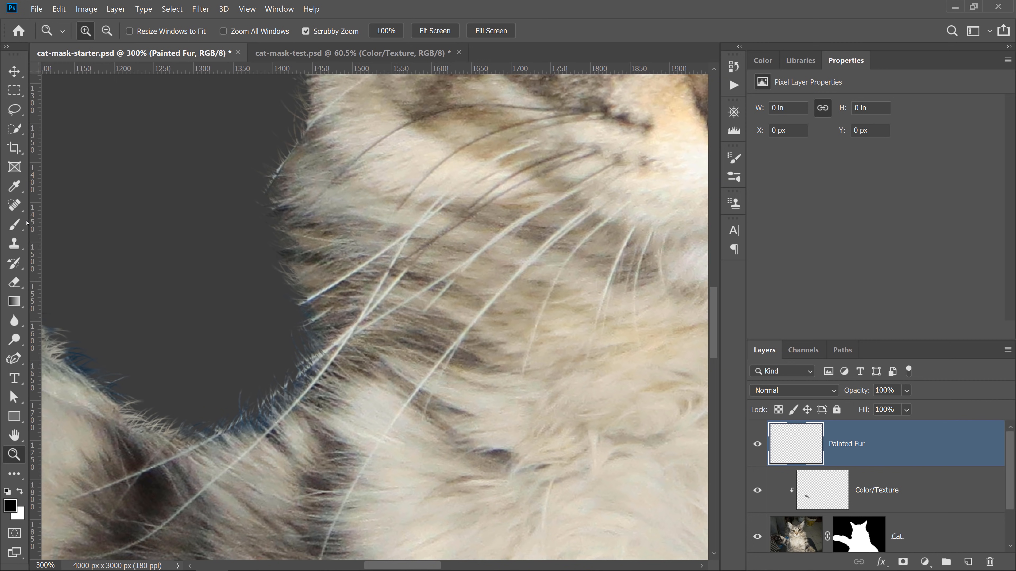
- Select the Brush Tool with the Hard Round tip at a size of 3 px
click(14, 224)
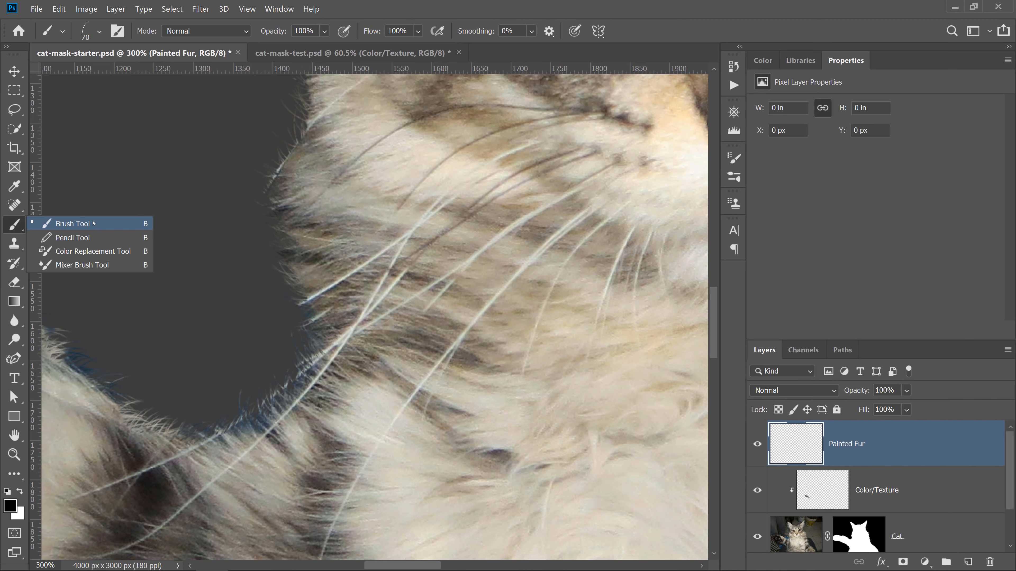
click(93, 224)
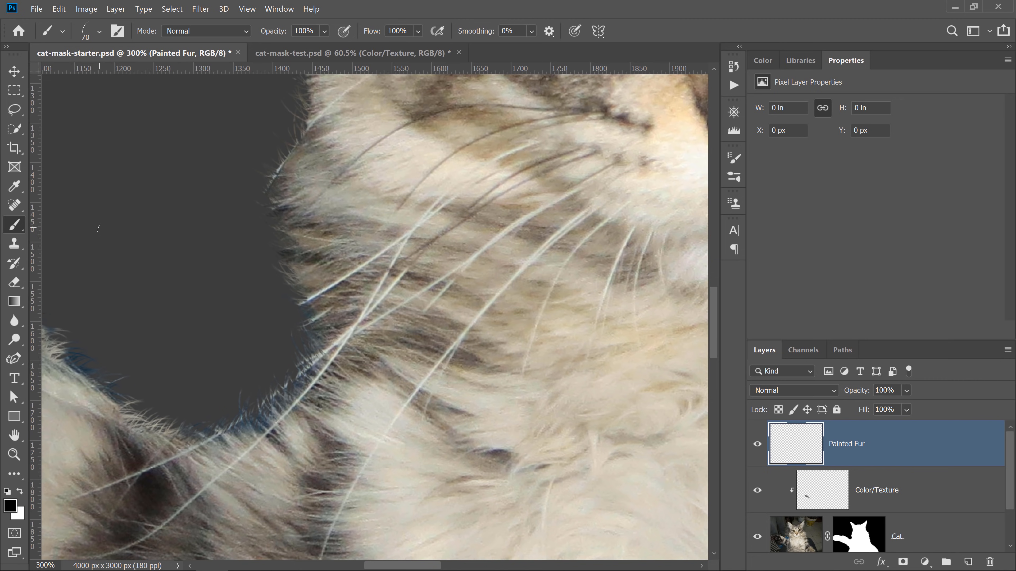
click(99, 32)
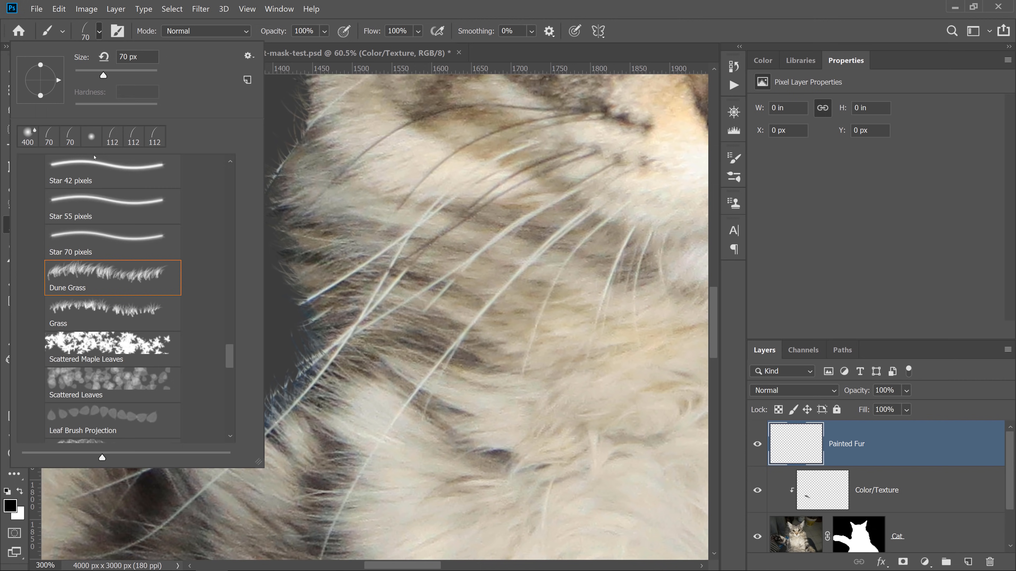
scroll(229, 342, up, 15)
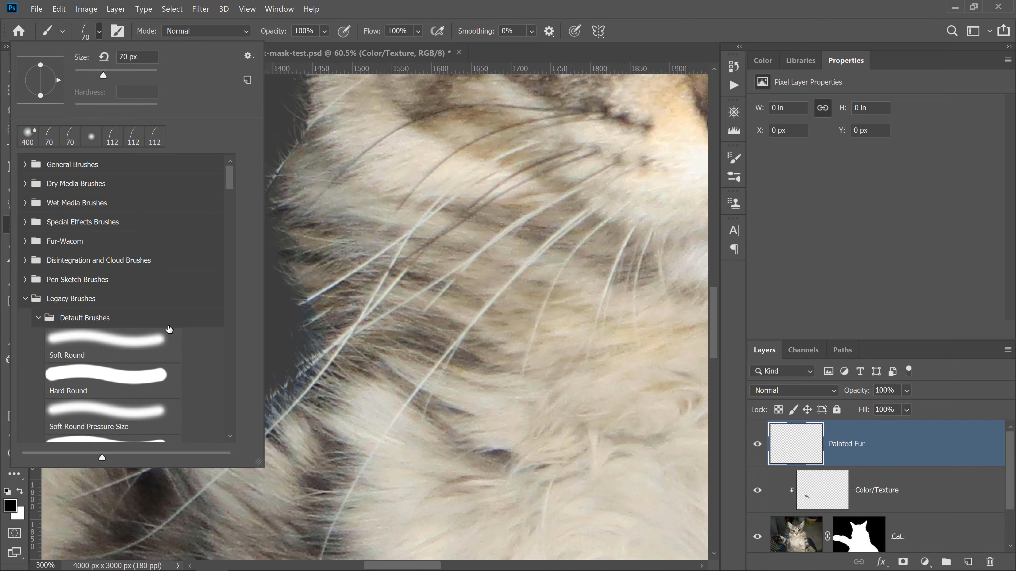
click(101, 378)
drag(103, 75, 76, 75)
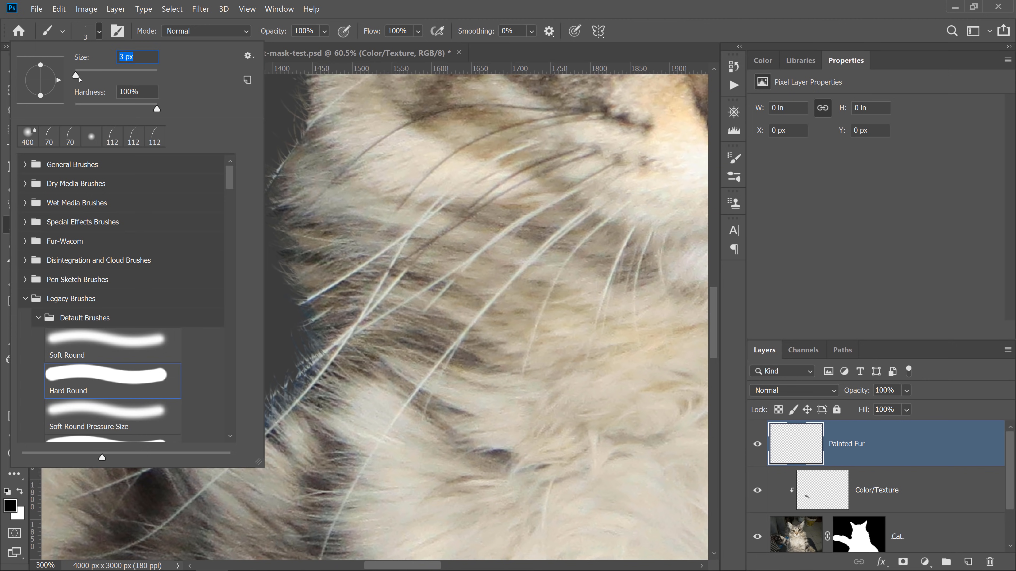
click(412, 9)
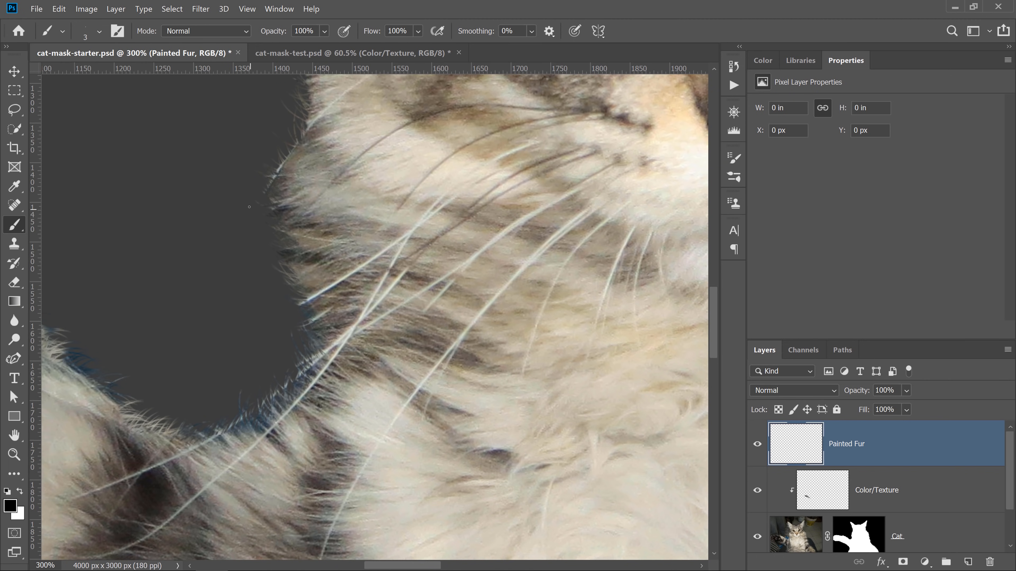
- Enable Shape Dynamics in Brush Settings and set the Size Jitter control to Pen Pressure
drag(255, 193, 164, 338)
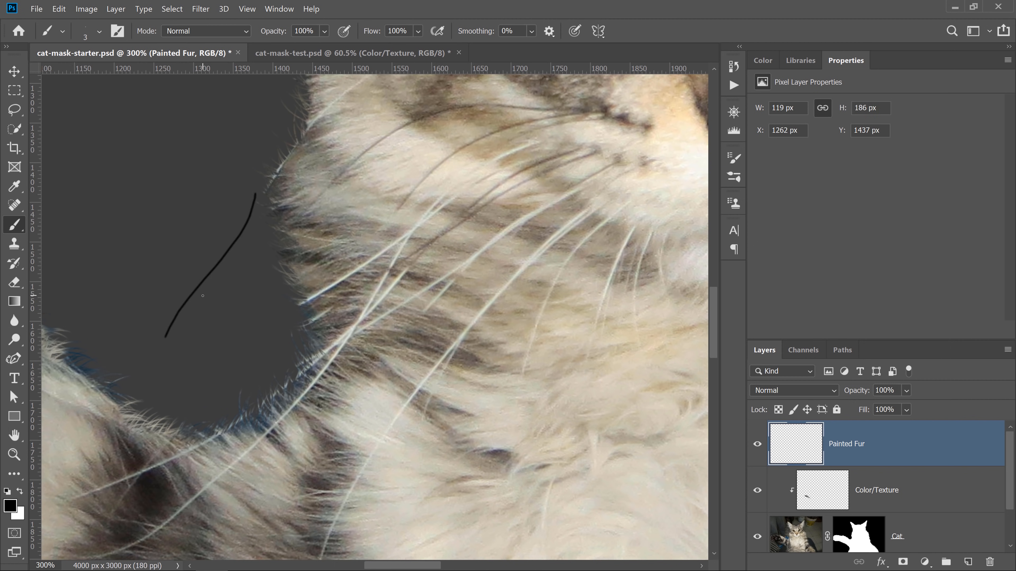
key(ctrl+z)
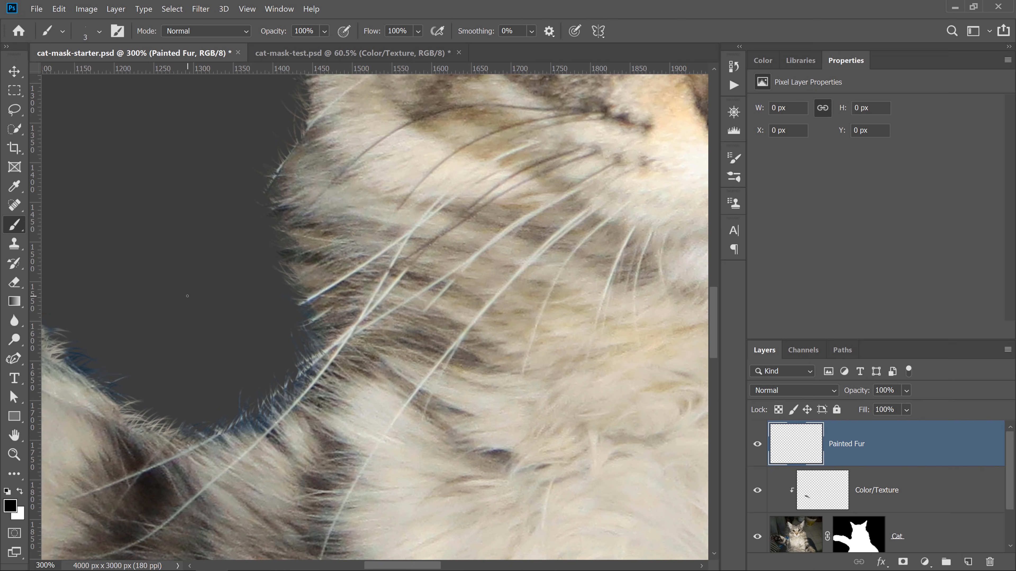
click(117, 31)
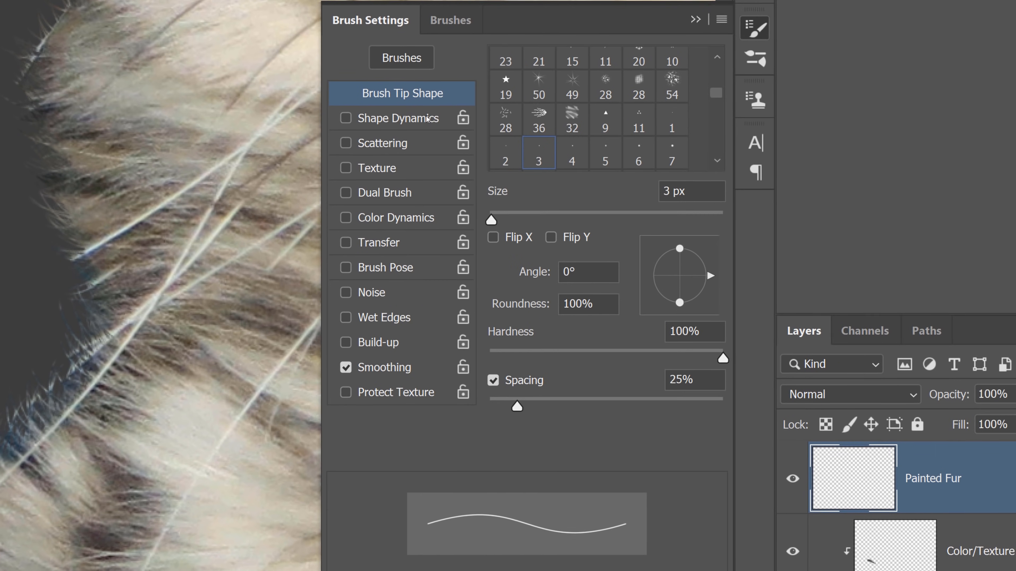
click(526, 216)
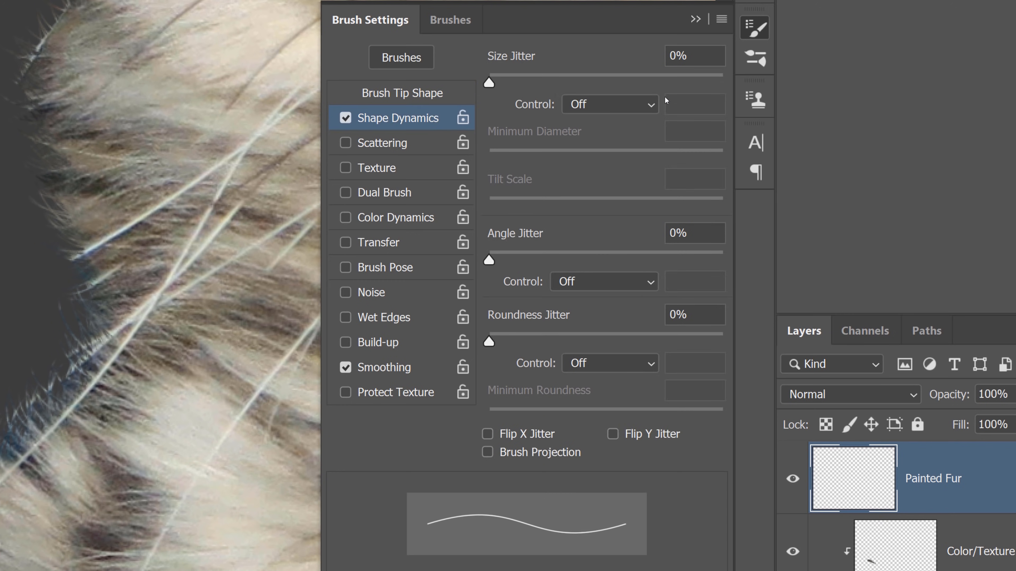
click(639, 101)
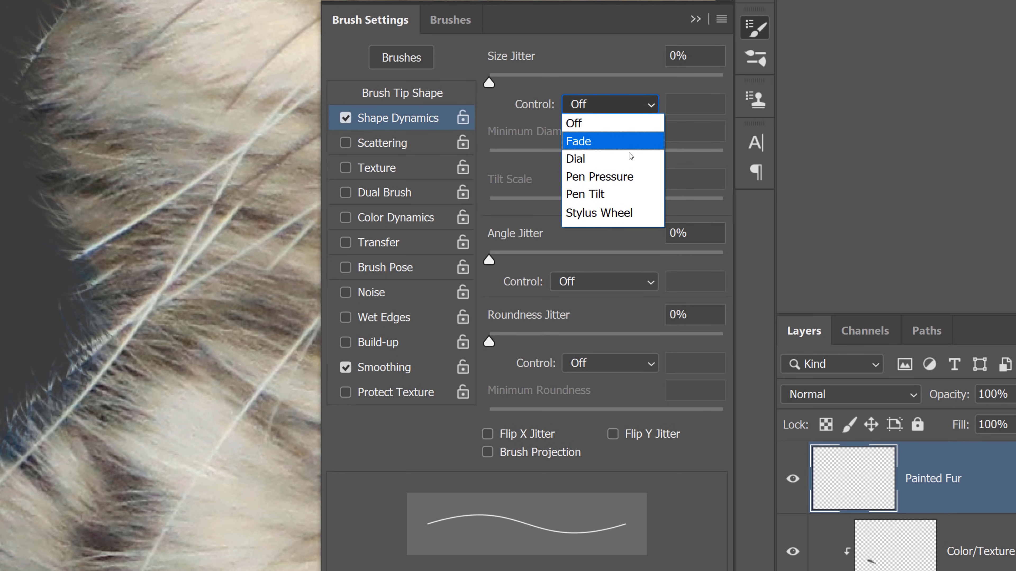
click(617, 179)
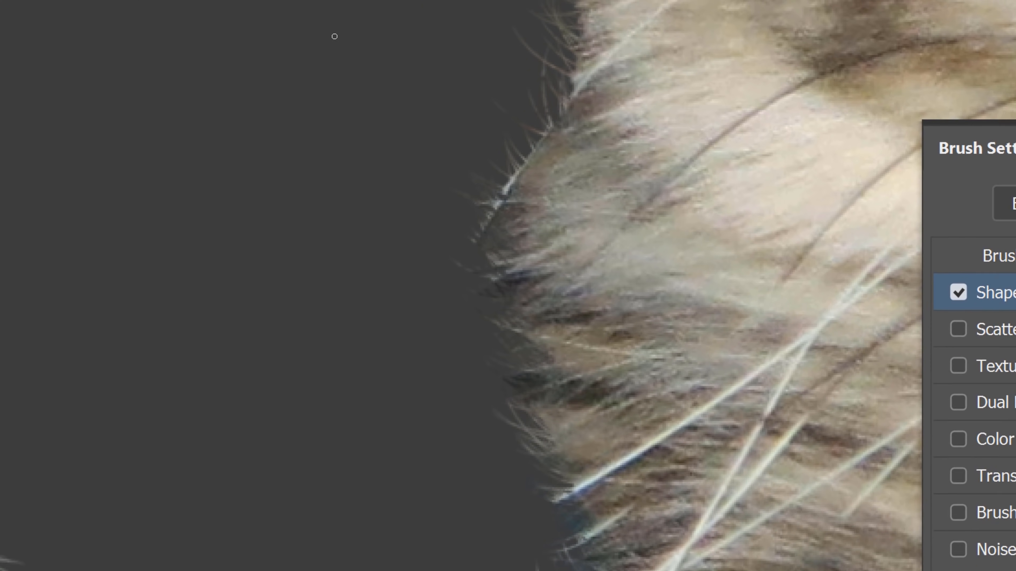
- Test-paint strands with the Size Jitter control on Fade 100 and Pen Pressure, then undo the test strokes
drag(412, 150, 244, 313)
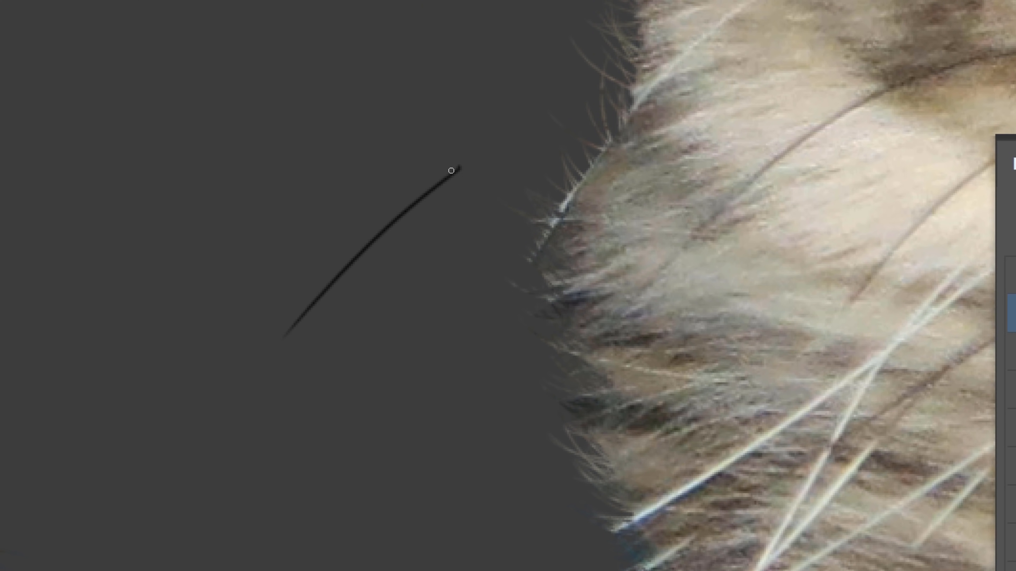
drag(438, 171, 472, 168)
drag(303, 328, 276, 328)
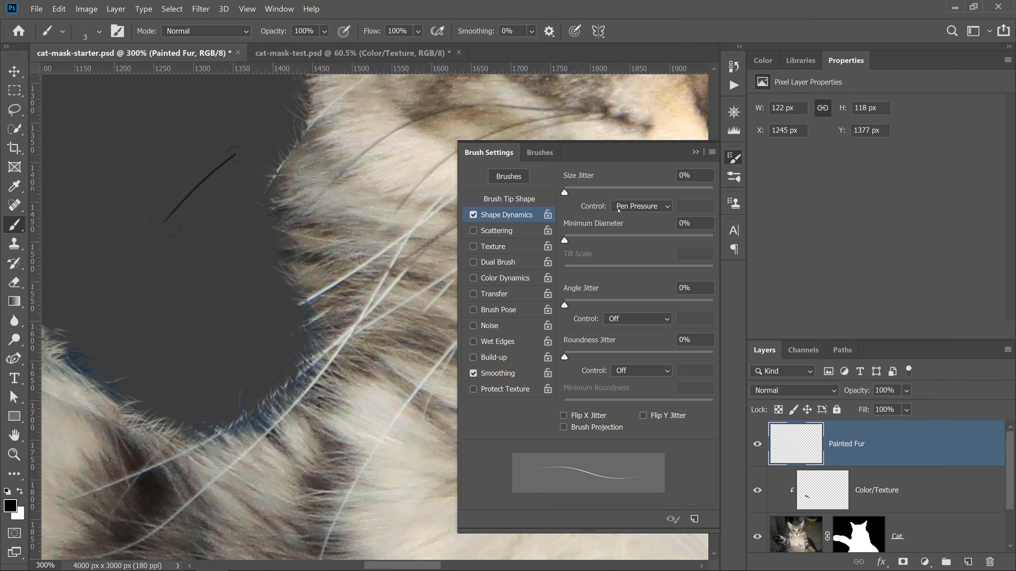
click(637, 207)
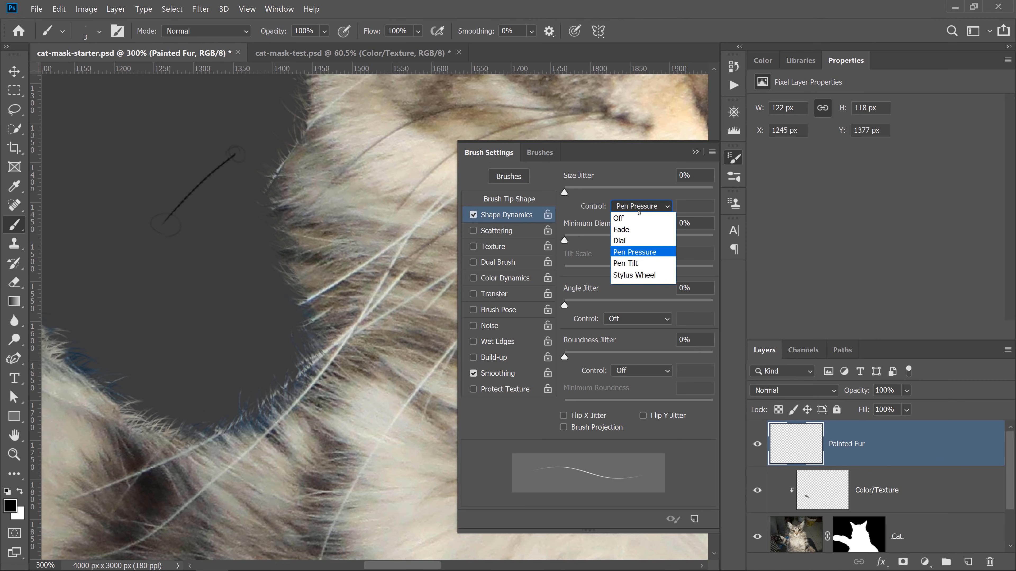
click(642, 230)
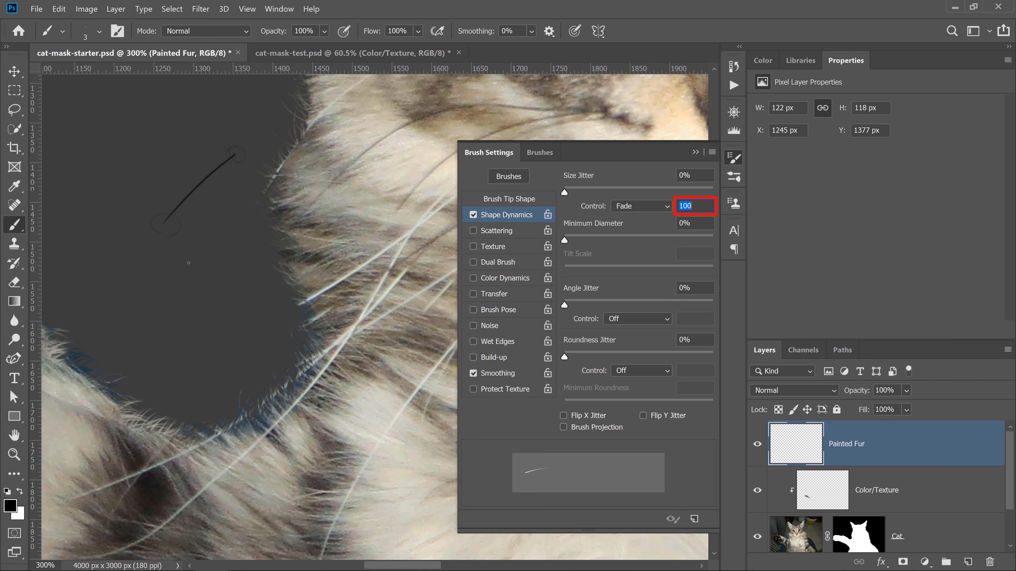
drag(232, 272, 172, 281)
click(639, 212)
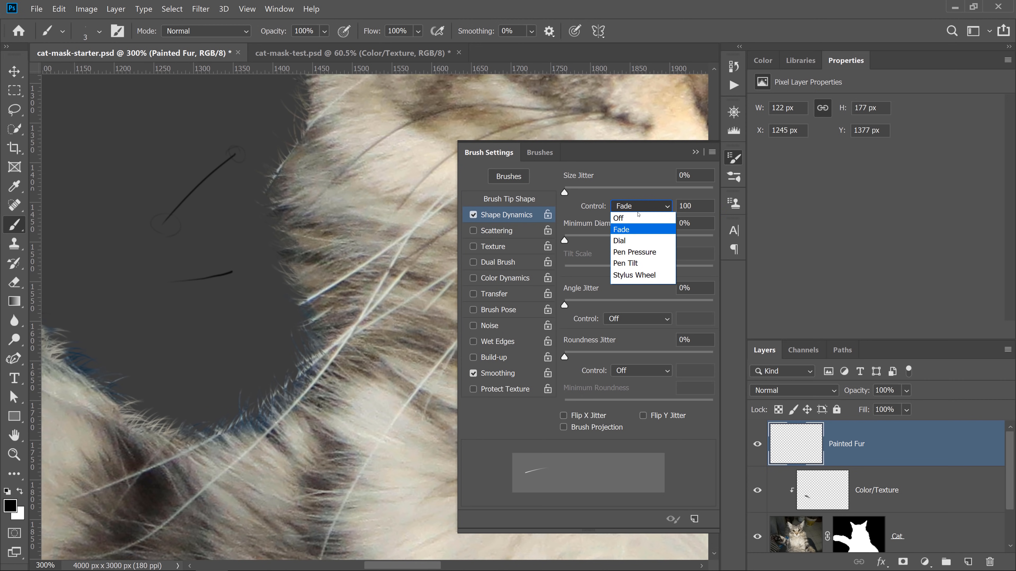
click(640, 249)
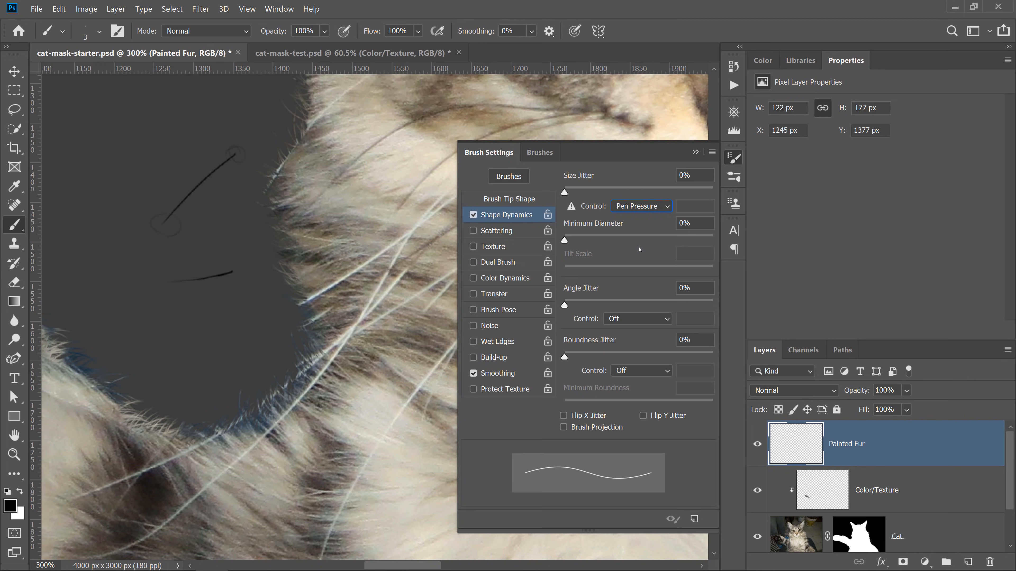
click(695, 152)
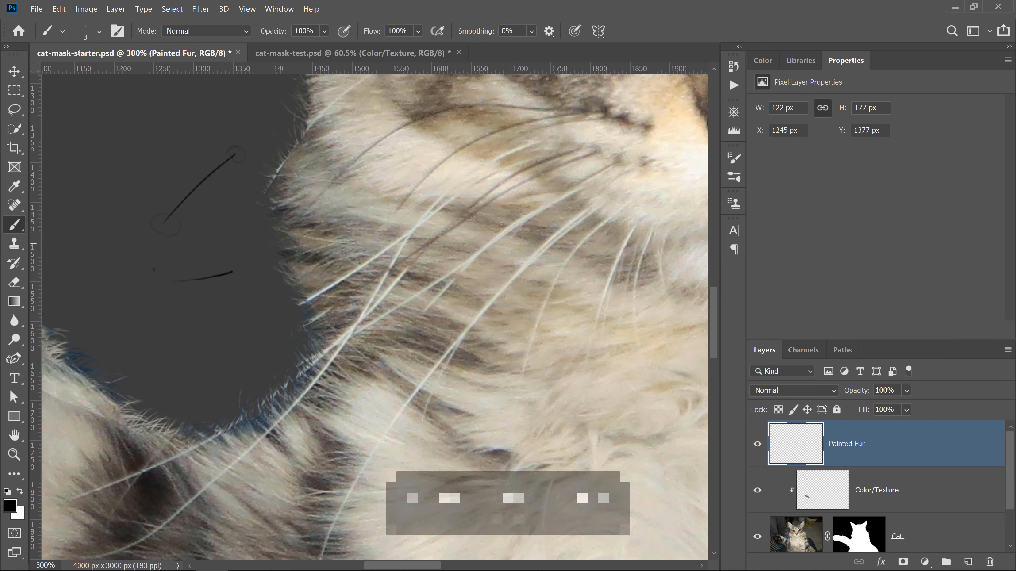
key(ctrl+z)
key(ctrl+z)
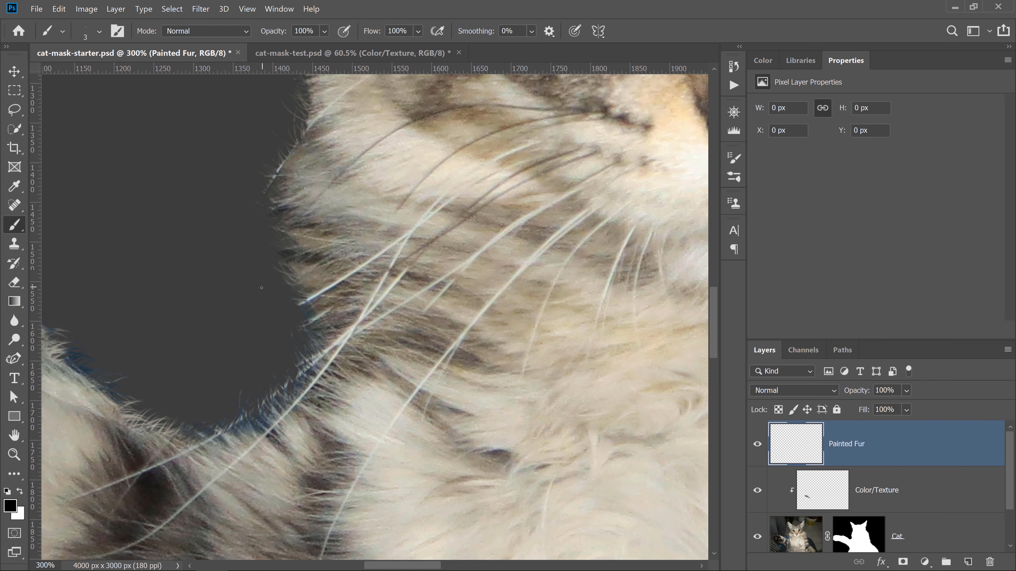
- Sample a light fur colour and paint fine strands reaching out from the chest fur edge
key(alt)
alt+click(337, 283)
drag(306, 300, 184, 374)
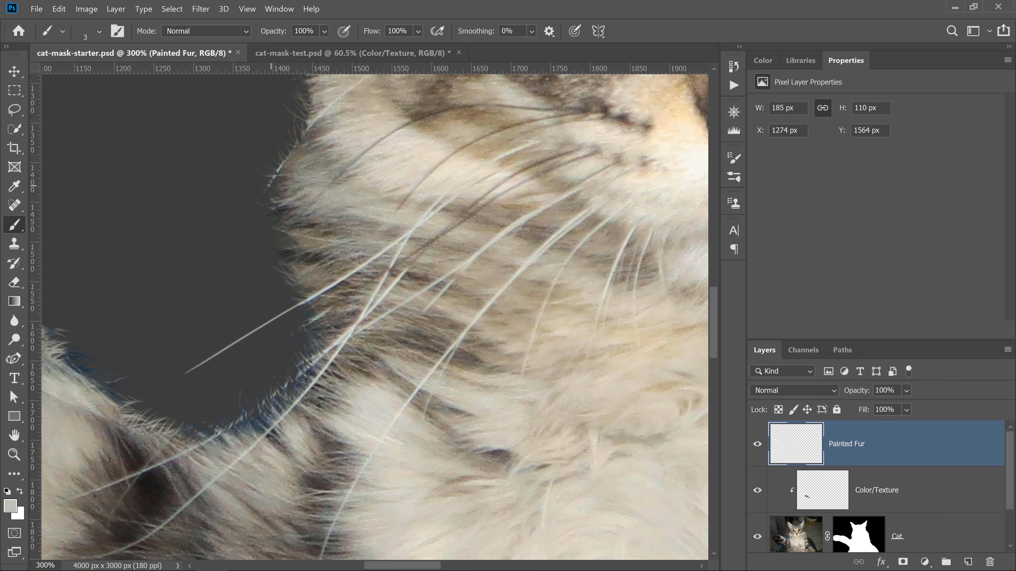
drag(275, 173, 233, 298)
- Paint several fine fur strands outward from the ear's lower left edge, and briefly disable the Cat mask to compare
mouse_move(297, 227)
mouse_down()
mouse_move(297, 351)
mouse_move(336, 363)
mouse_move(358, 430)
mouse_move(342, 395)
mouse_move(370, 376)
mouse_up()
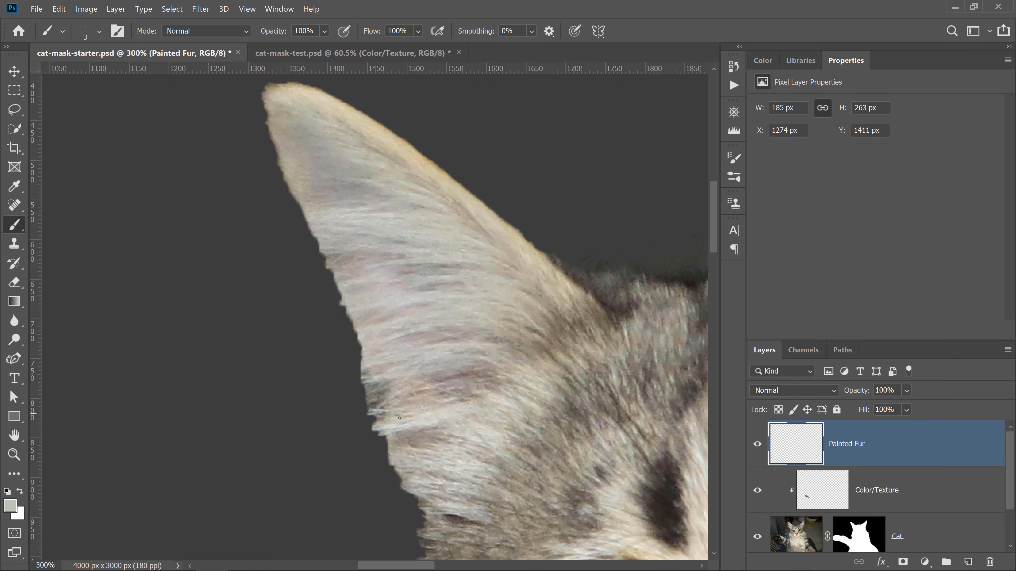
alt+click(393, 419)
drag(380, 432, 254, 484)
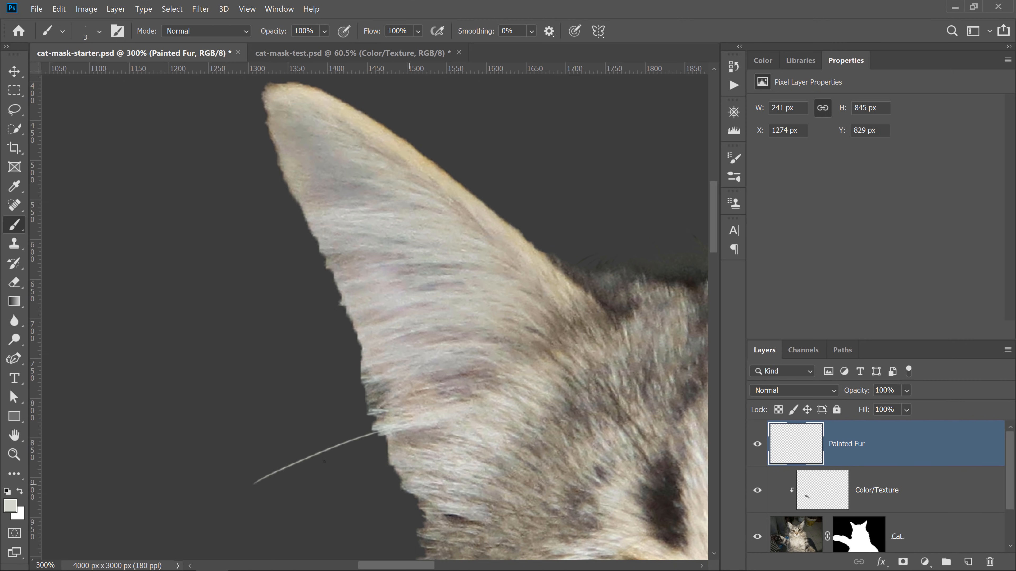
drag(394, 428, 323, 451)
drag(411, 423, 305, 456)
mouse_move(419, 420)
mouse_down()
mouse_move(303, 464)
mouse_move(300, 452)
mouse_up()
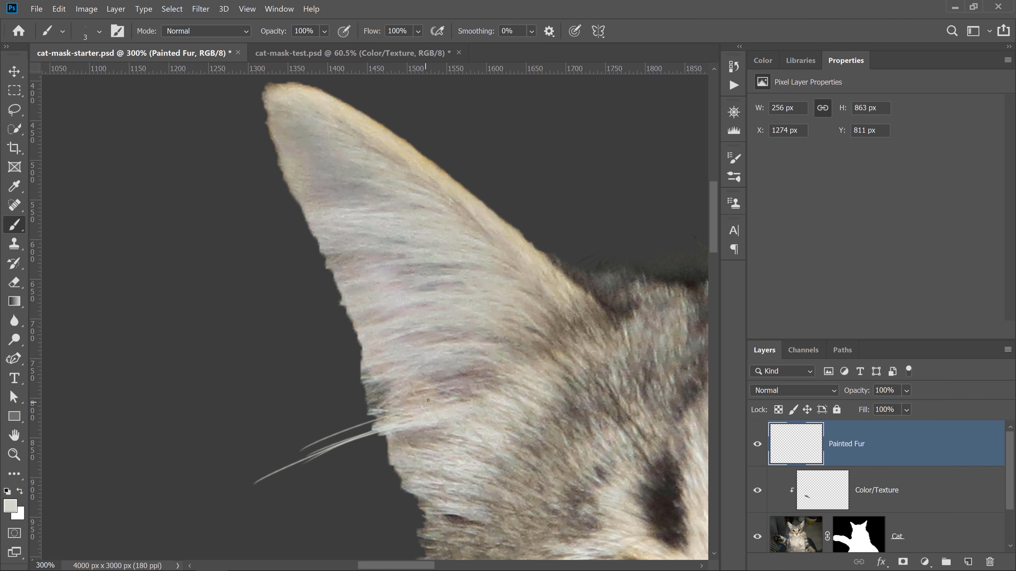
drag(426, 401, 300, 449)
drag(418, 384, 274, 455)
mouse_move(375, 380)
mouse_down()
mouse_move(255, 445)
mouse_move(276, 419)
mouse_up()
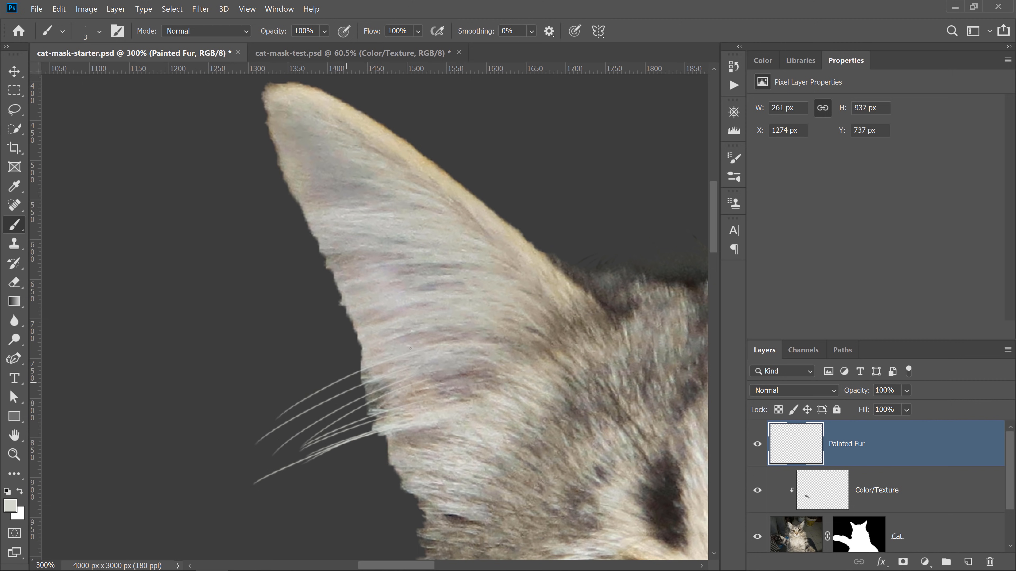
drag(363, 358, 295, 388)
drag(367, 344, 288, 376)
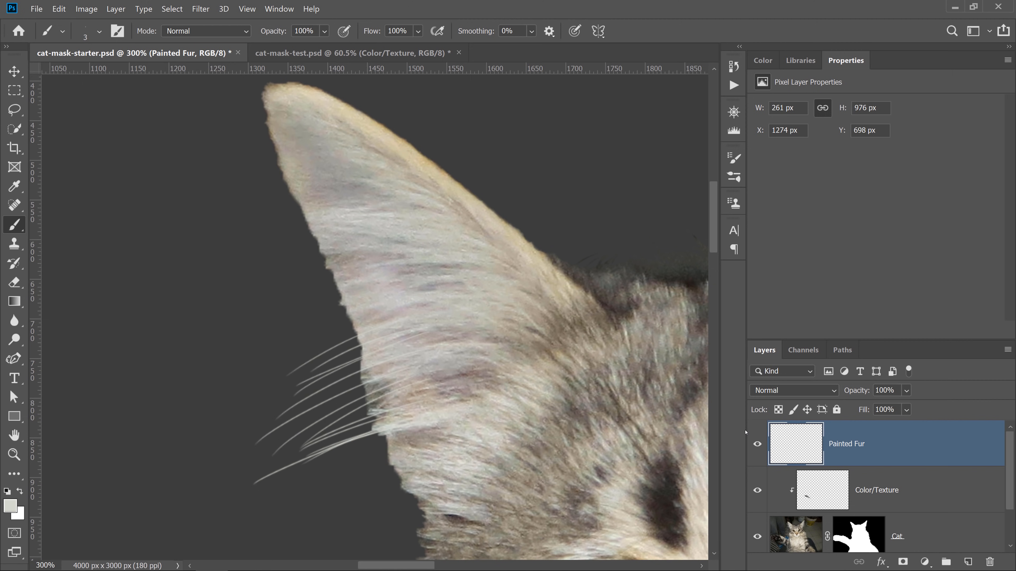
shift+click(850, 534)
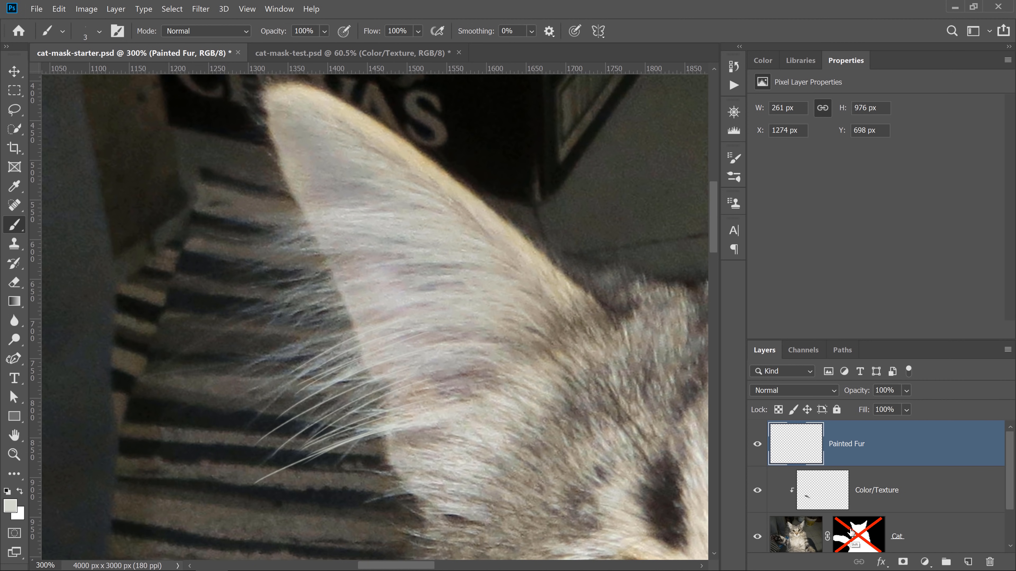
shift+click(851, 532)
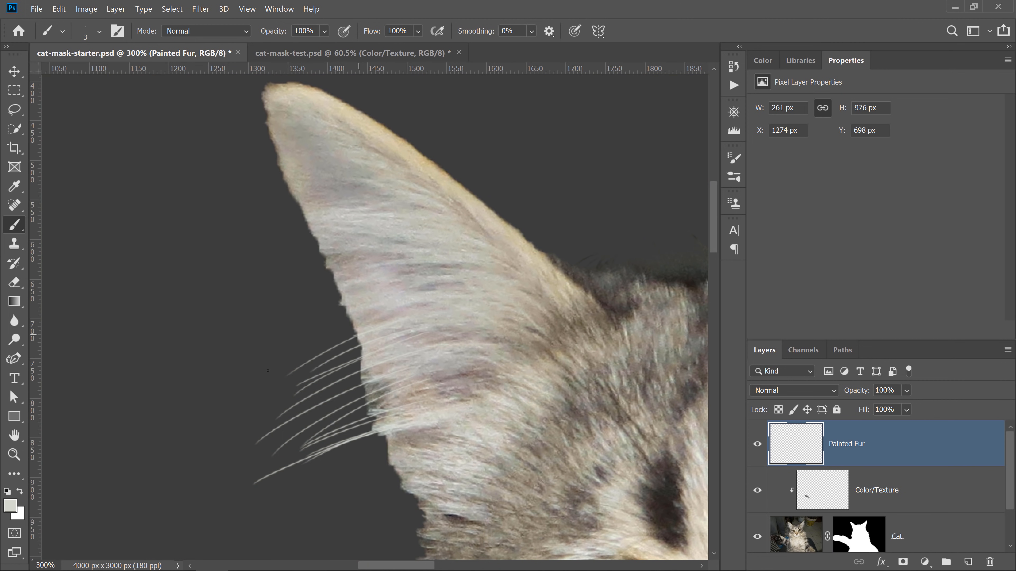
- Paint three more fine fur strands reaching outward from the ear's left edge
mouse_move(354, 335)
mouse_down()
mouse_move(327, 344)
mouse_move(369, 321)
mouse_move(277, 366)
mouse_up()
drag(372, 318, 283, 367)
mouse_move(354, 320)
mouse_down()
mouse_move(282, 362)
mouse_move(349, 315)
mouse_move(261, 340)
mouse_up()
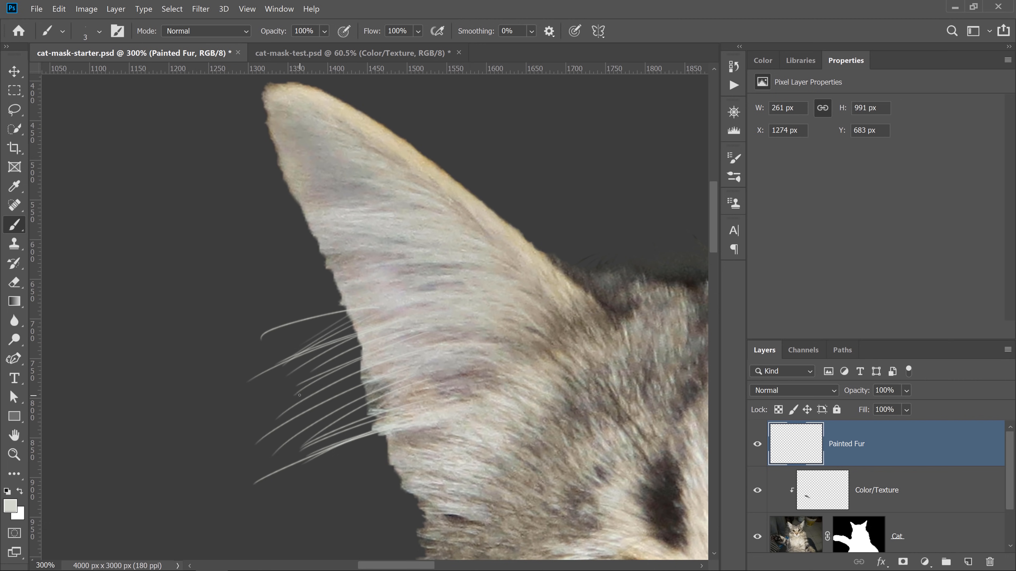
- Fit the view to the screen, switch to the cat-mask-test document, and toggle the Painted In and Color/Texture layers to compare
key(h)
key(ctrl+0)
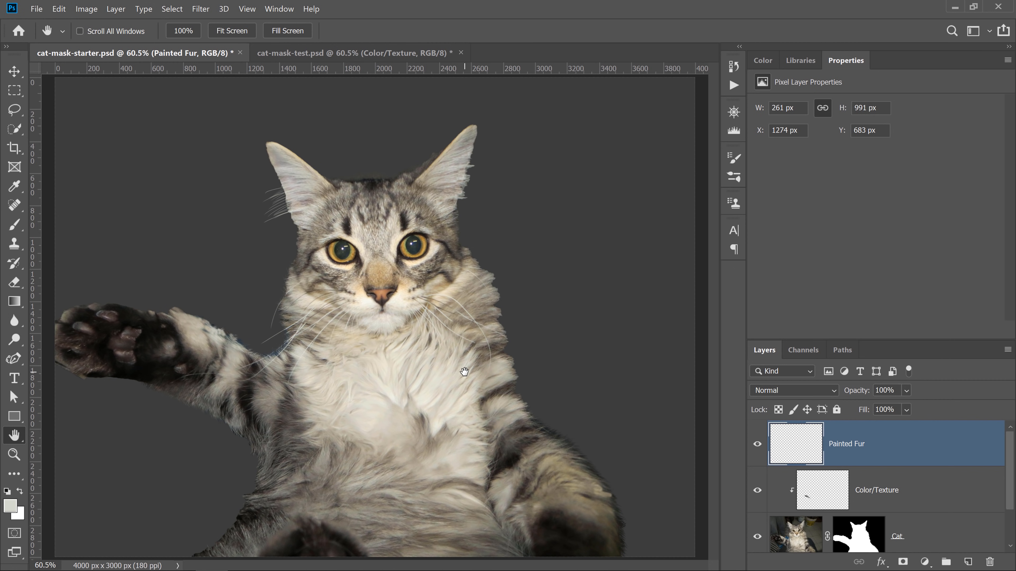
click(332, 53)
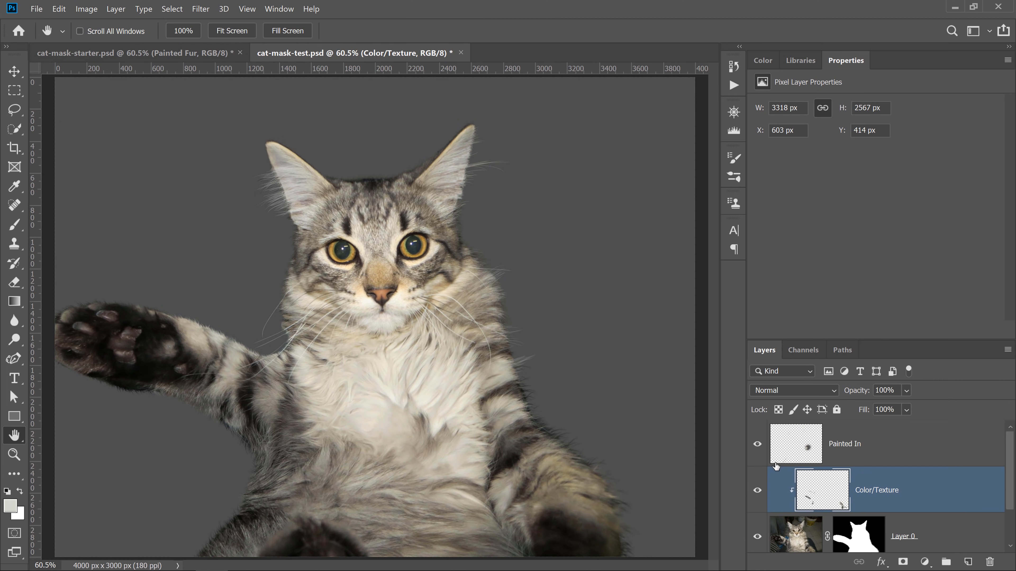
click(757, 444)
click(757, 490)
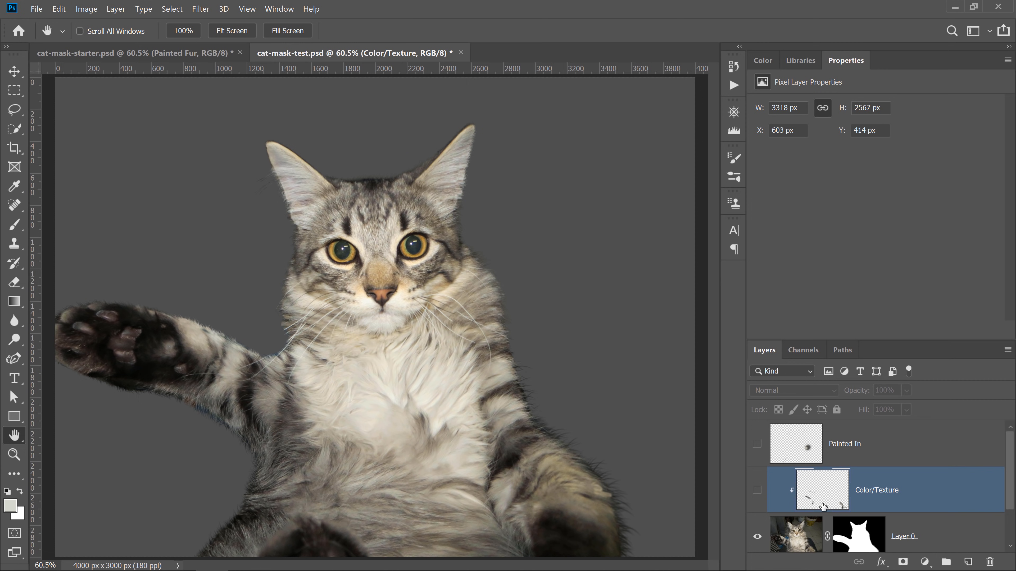
click(757, 491)
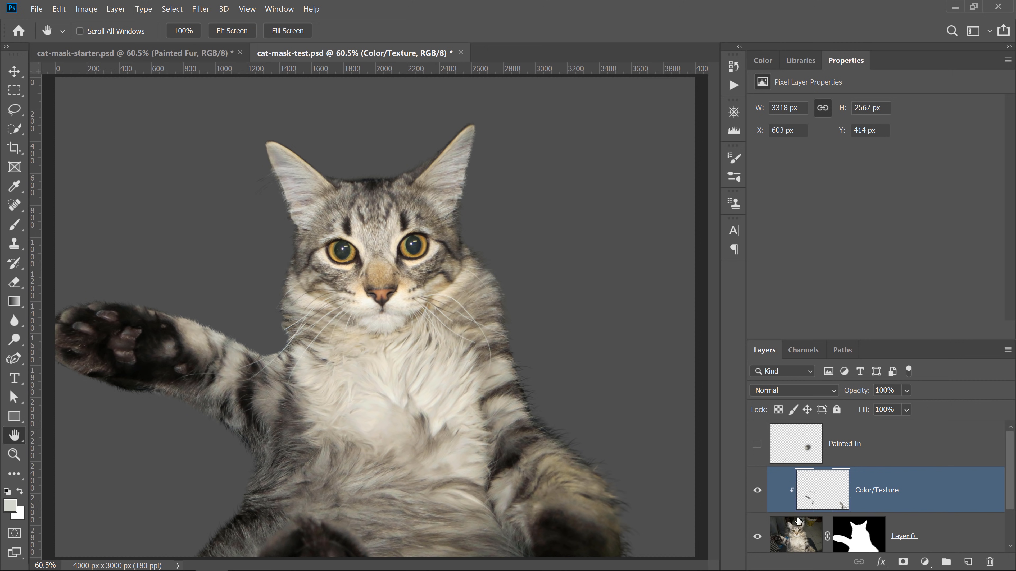
click(757, 490)
click(757, 490)
click(757, 490)
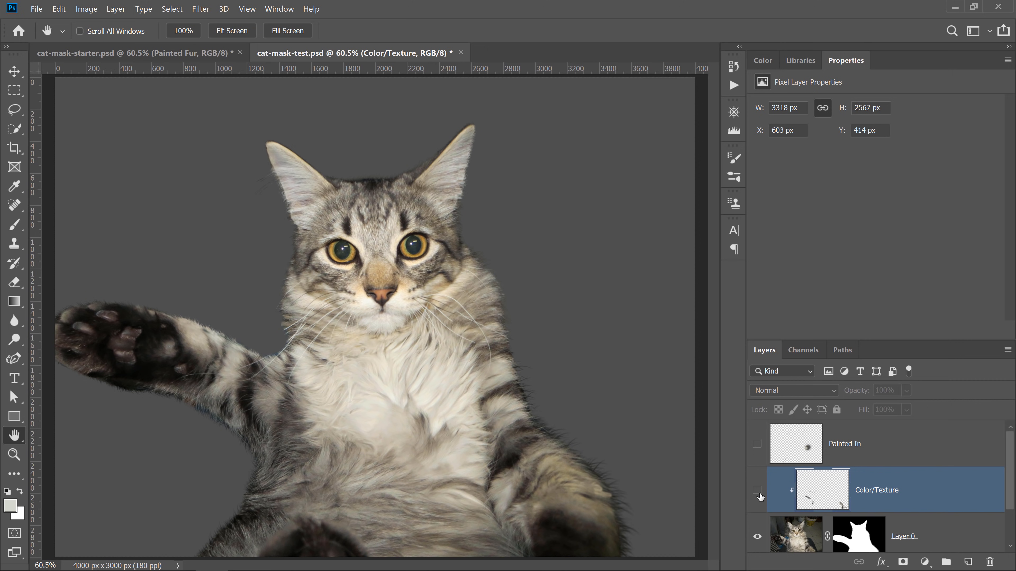
click(760, 497)
click(760, 498)
click(762, 498)
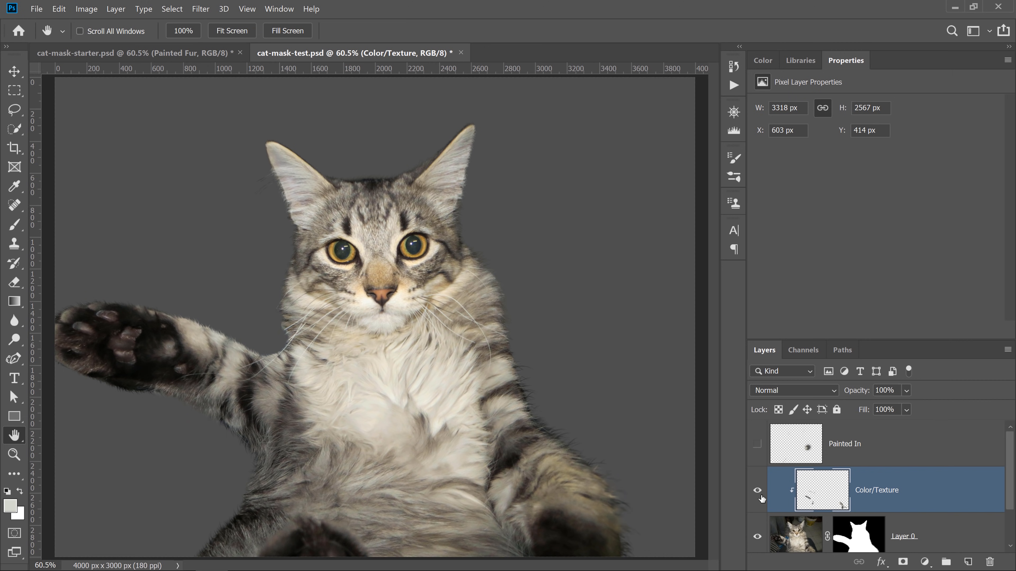
click(758, 445)
click(758, 445)
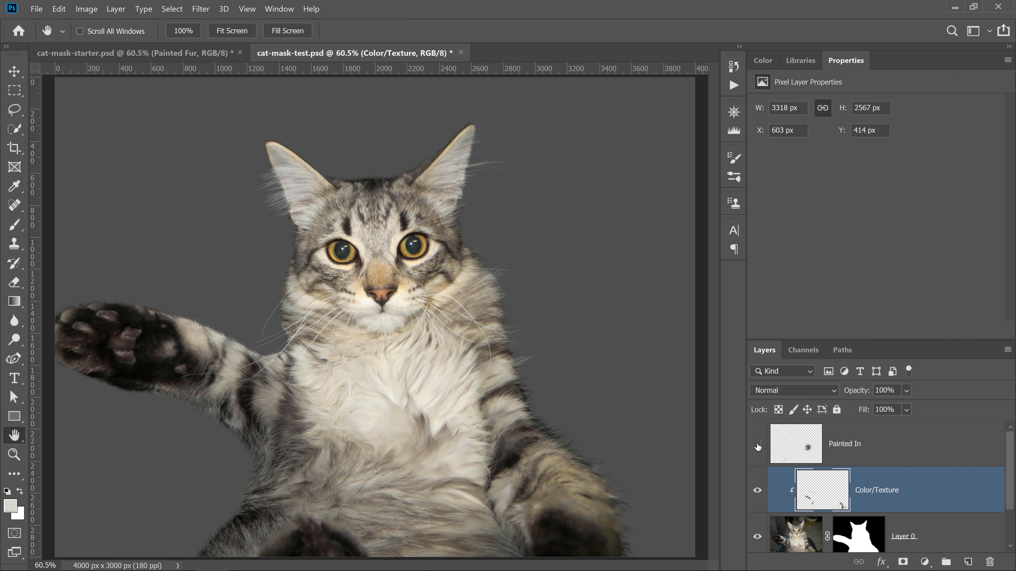
click(758, 445)
click(758, 446)
click(757, 445)
click(757, 445)
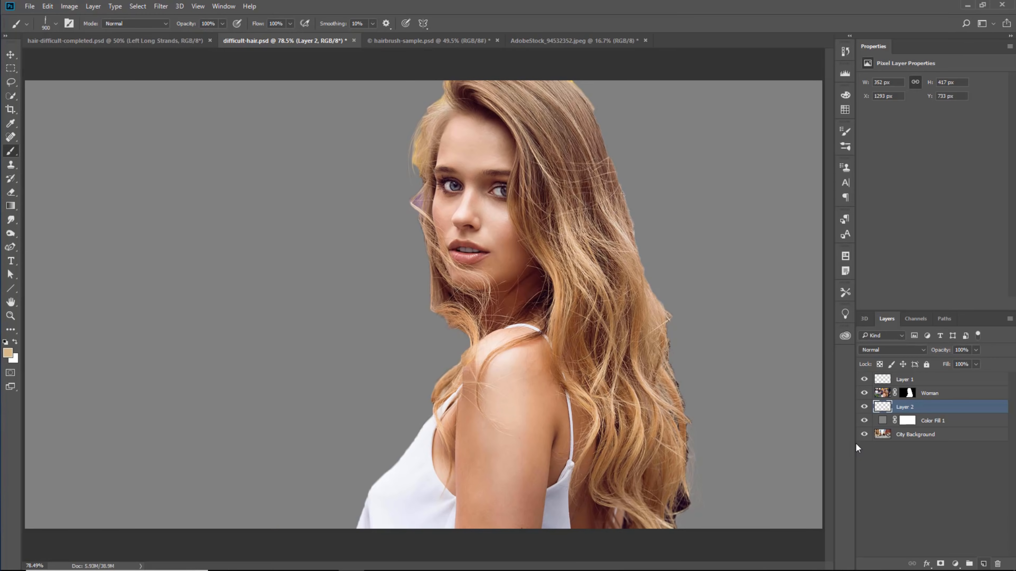
- Create a new layer and stamp a long wavy hair strand with the hair brush beside the woman
key(ctrl+shift+alt+n)
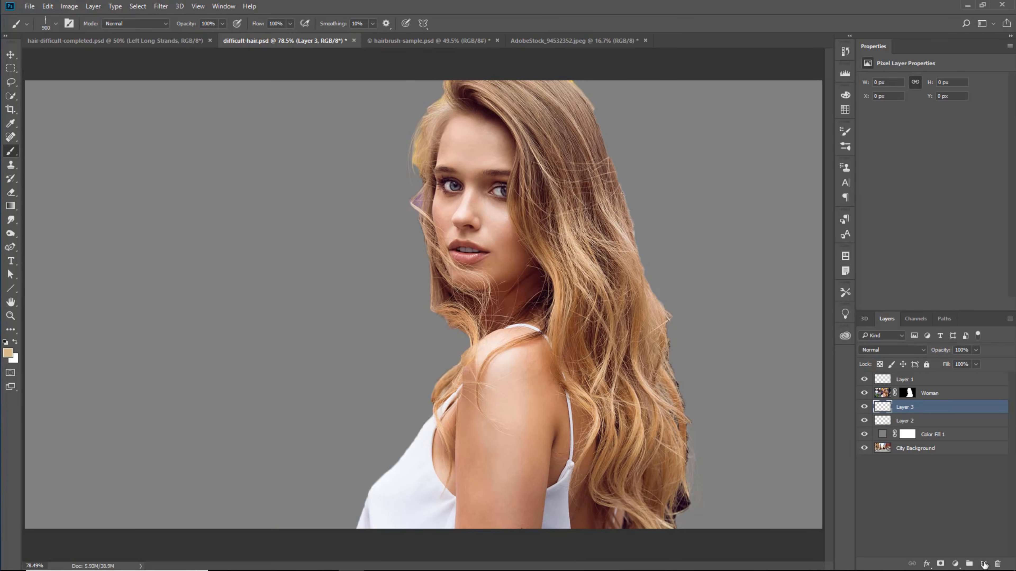
click(270, 285)
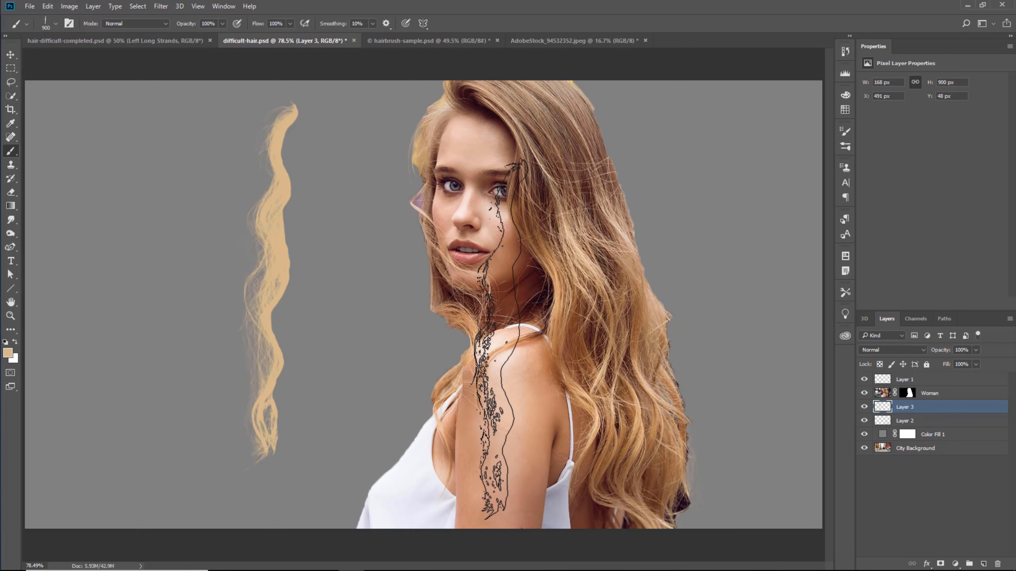
- Move the stamped strand onto her hair beside the neck and rotate it into place with Free Transform
key(v)
drag(283, 272, 650, 278)
key(ctrl+t)
right_click(469, 342)
click(520, 499)
drag(730, 113, 698, 107)
drag(657, 306, 642, 306)
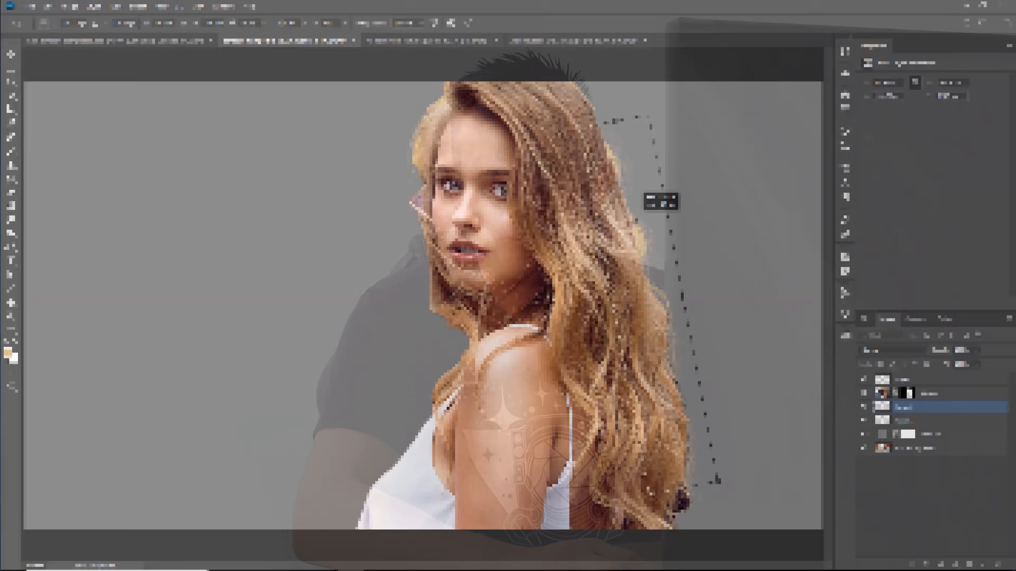